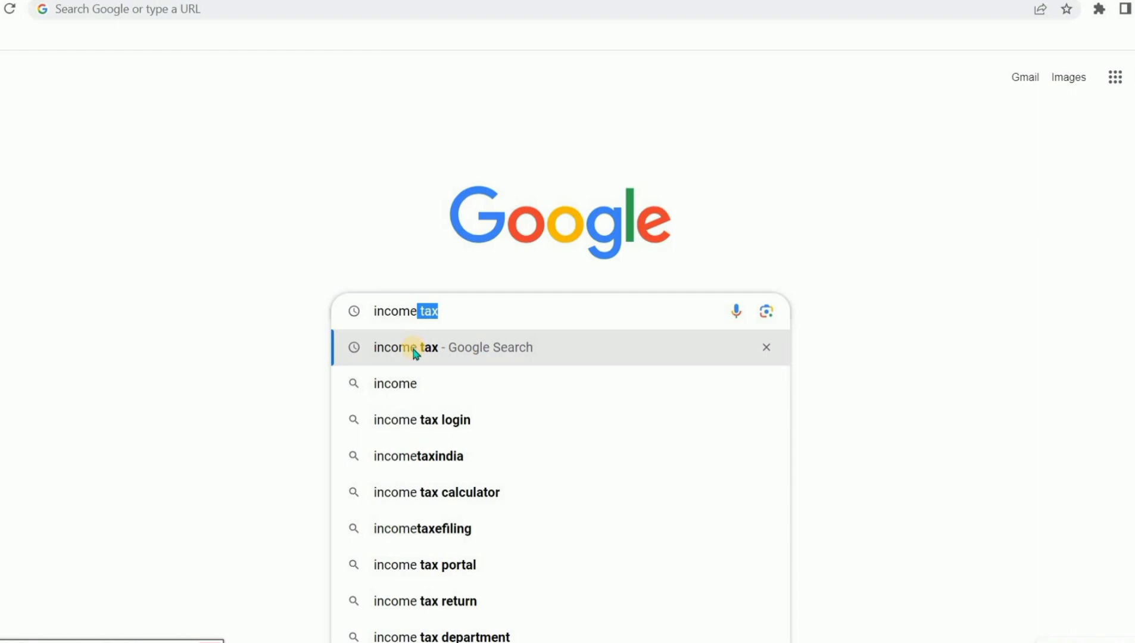
Step: Search for "income tax", open the Income Tax Department e-filing portal and submit the user ID on its login page
{"action": "left_click", "coordinate": [415, 351]}
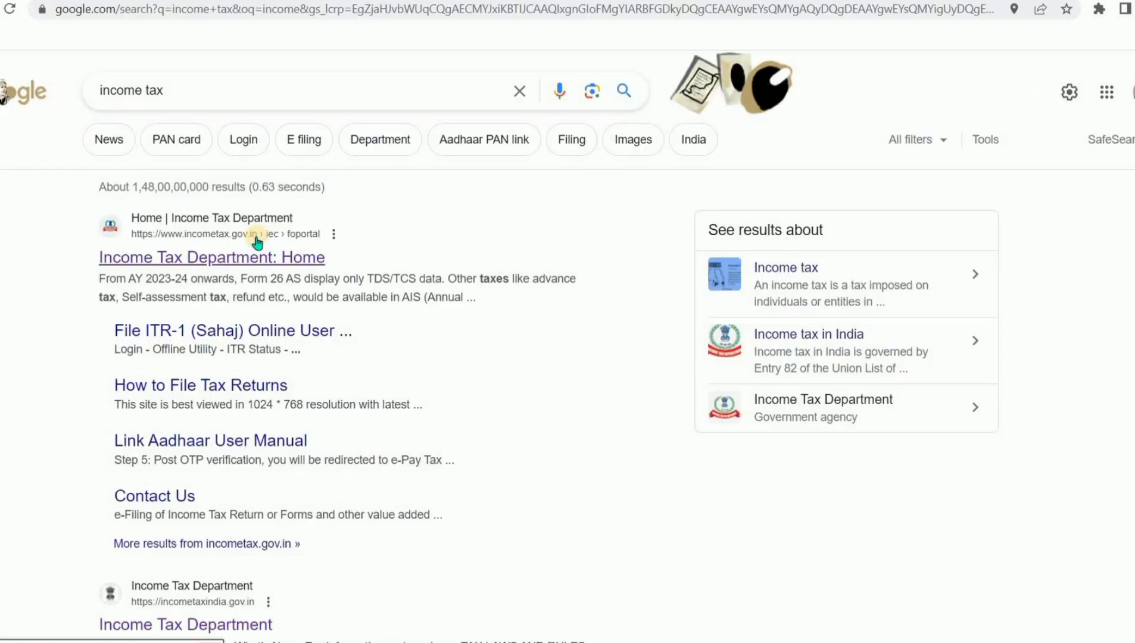
{"action": "left_click", "coordinate": [232, 231]}
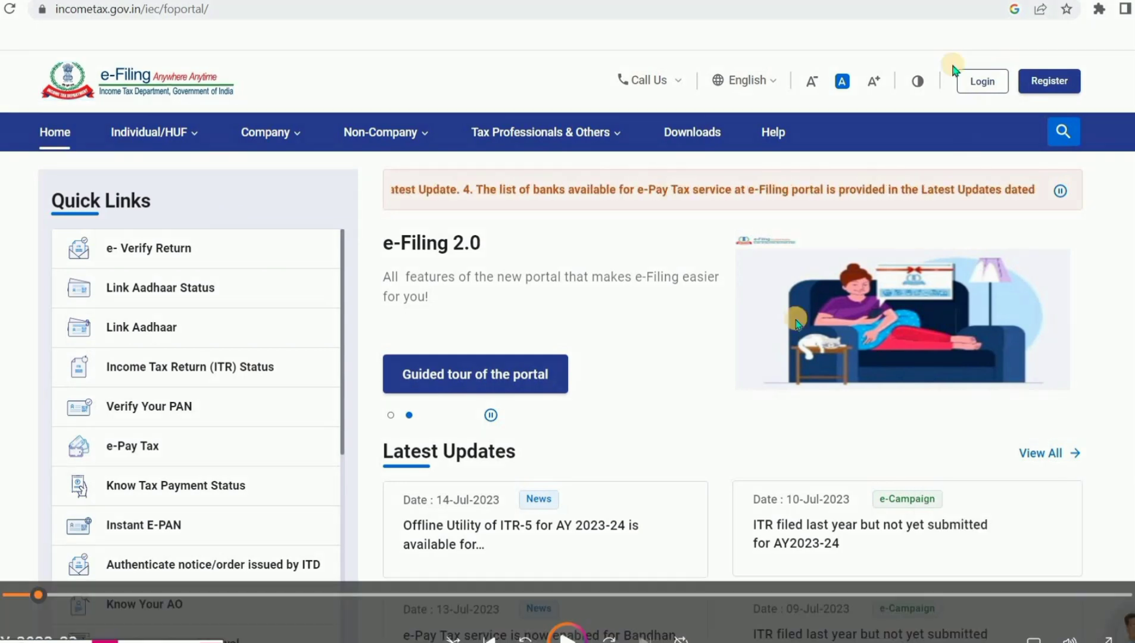
{"action": "left_click_drag", "start_coordinate": [952, 66], "coordinate": [1010, 97]}
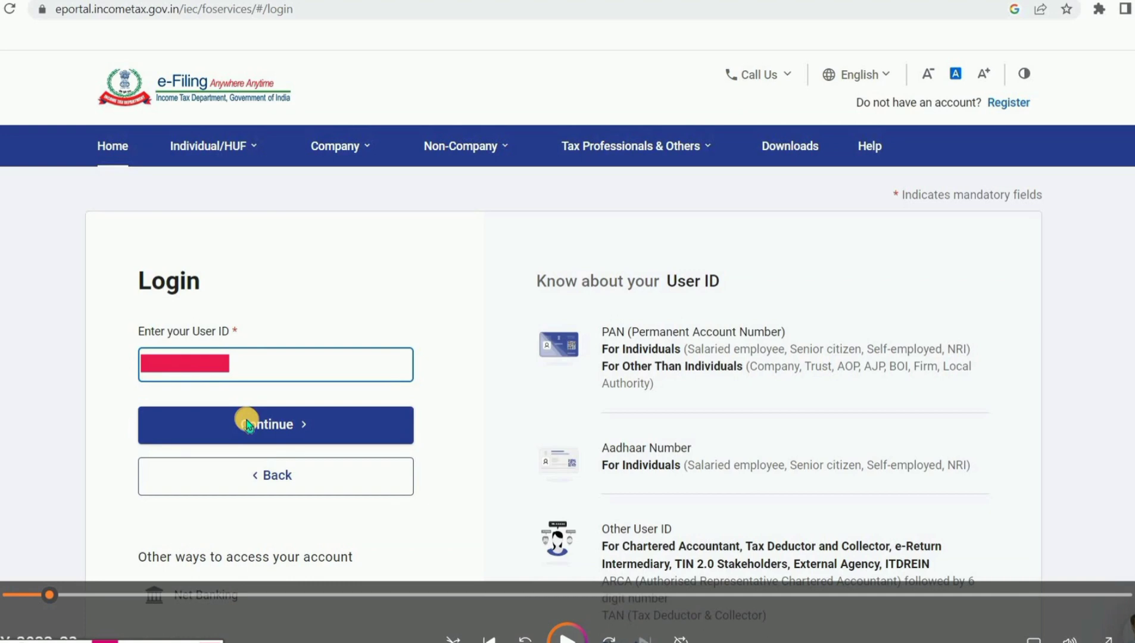
{"action": "left_click", "coordinate": [248, 424]}
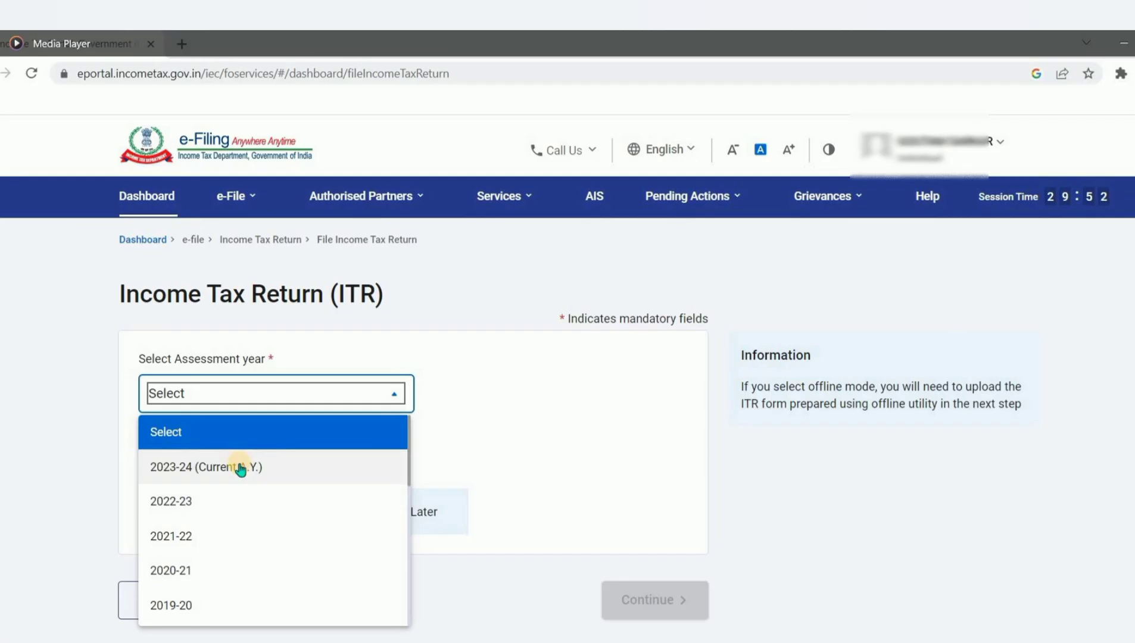
Step: Choose assessment year 2023-24 (Current A.Y.) with the Online mode of filing and continue
{"action": "left_click", "coordinate": [240, 467]}
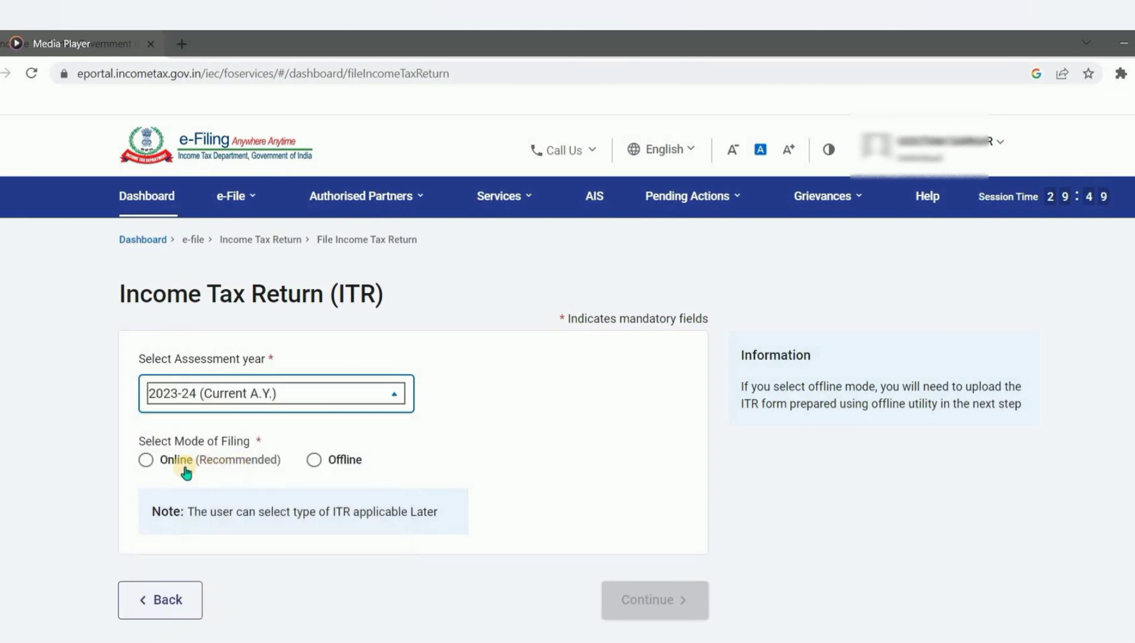
{"action": "left_click", "coordinate": [145, 460]}
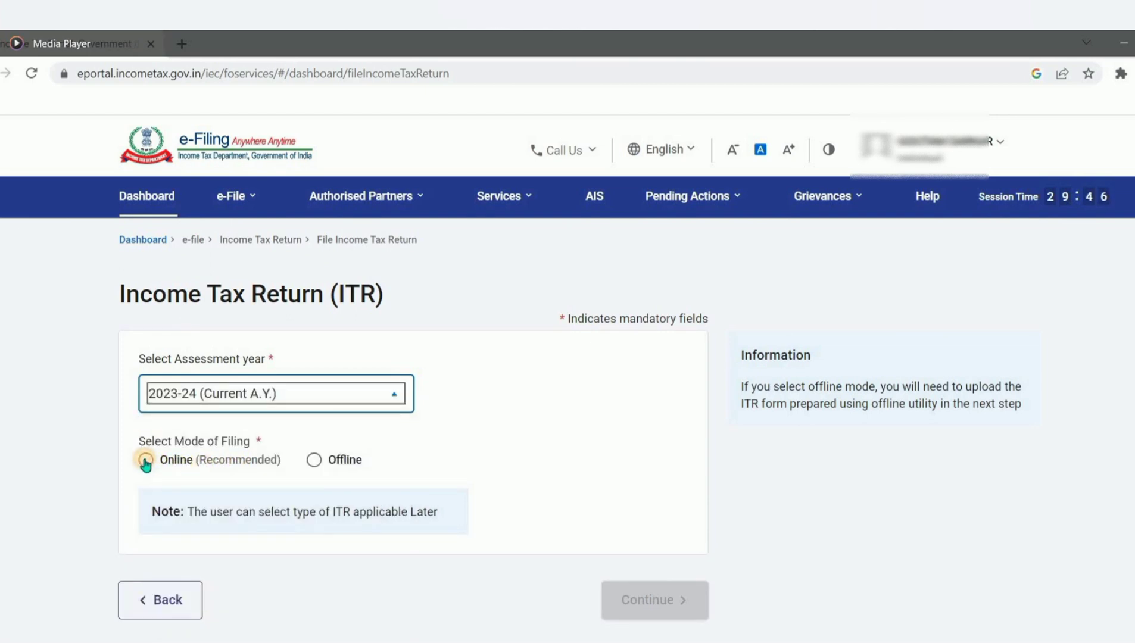
{"action": "left_click", "coordinate": [684, 597]}
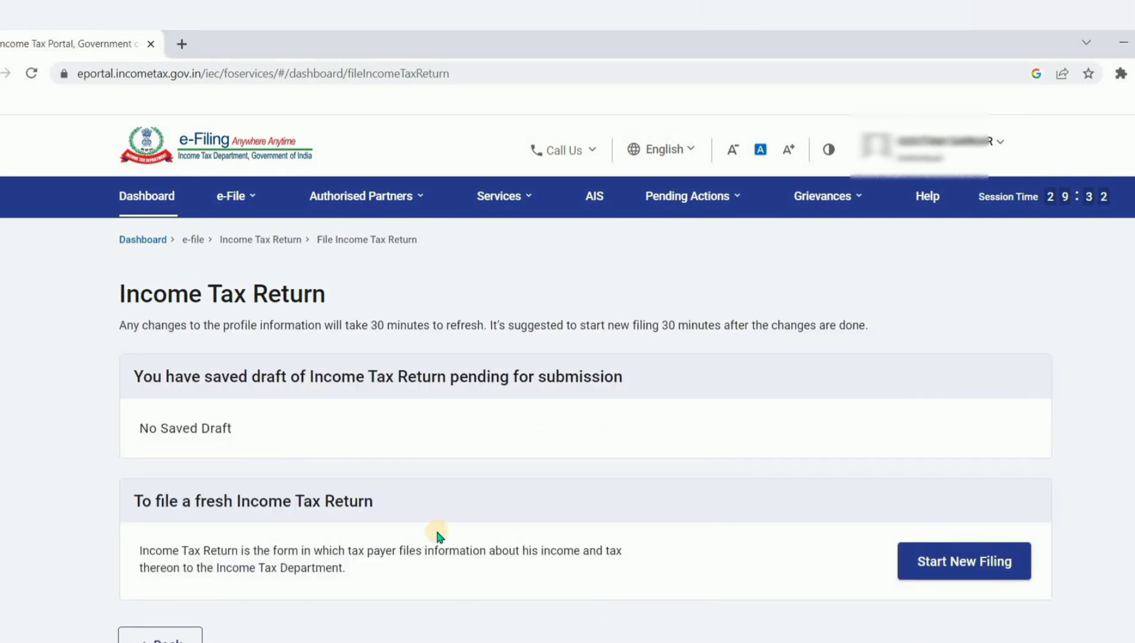
Step: Start a new filing as an Individual with form ITR-1 and accept the pre-filled return notice
{"action": "left_click", "coordinate": [942, 561]}
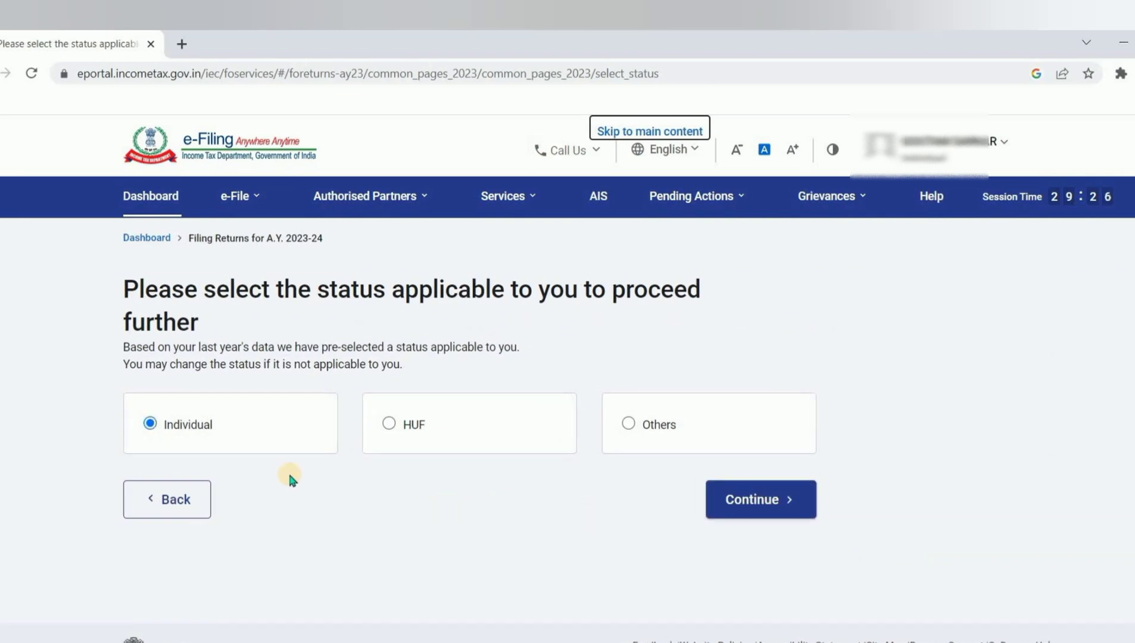
{"action": "left_click", "coordinate": [753, 503]}
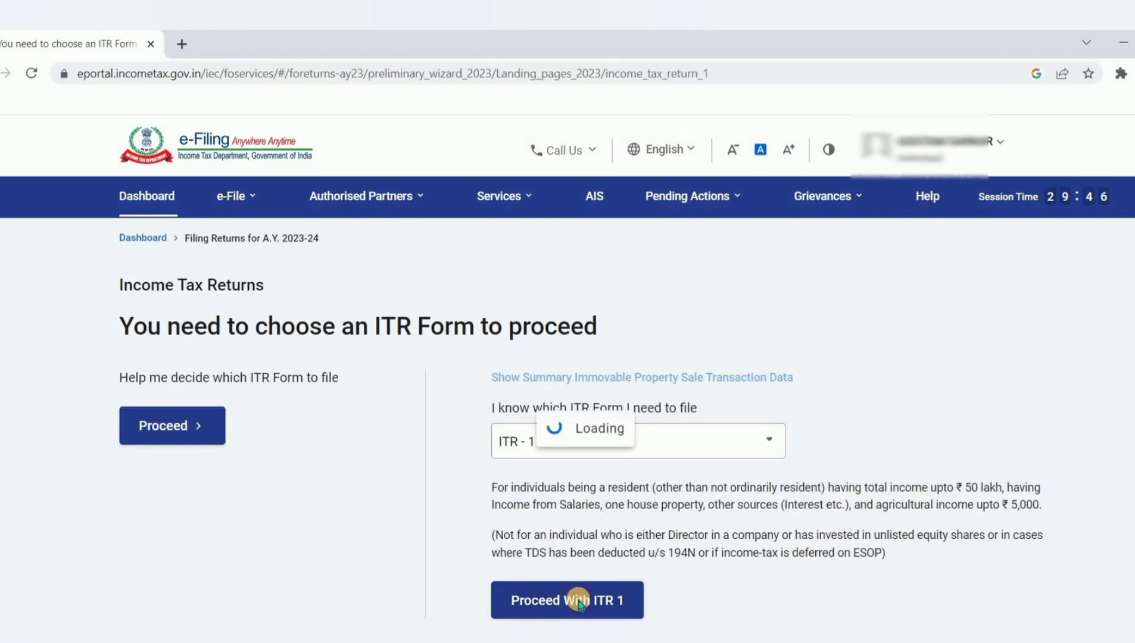
{"action": "left_click", "coordinate": [578, 599]}
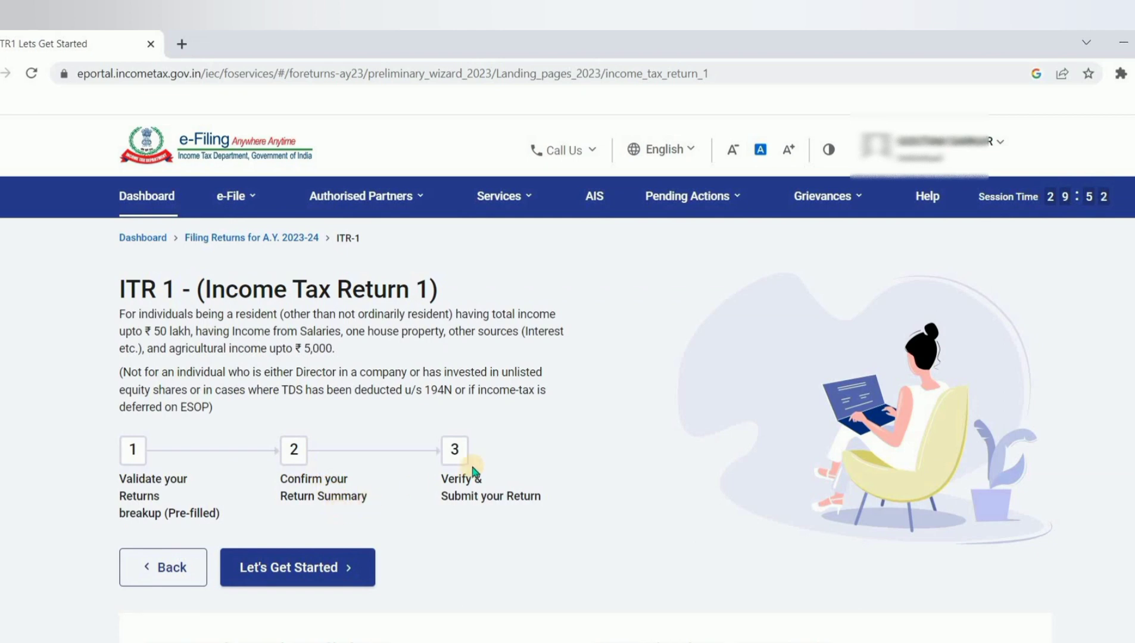
{"action": "left_click", "coordinate": [320, 574]}
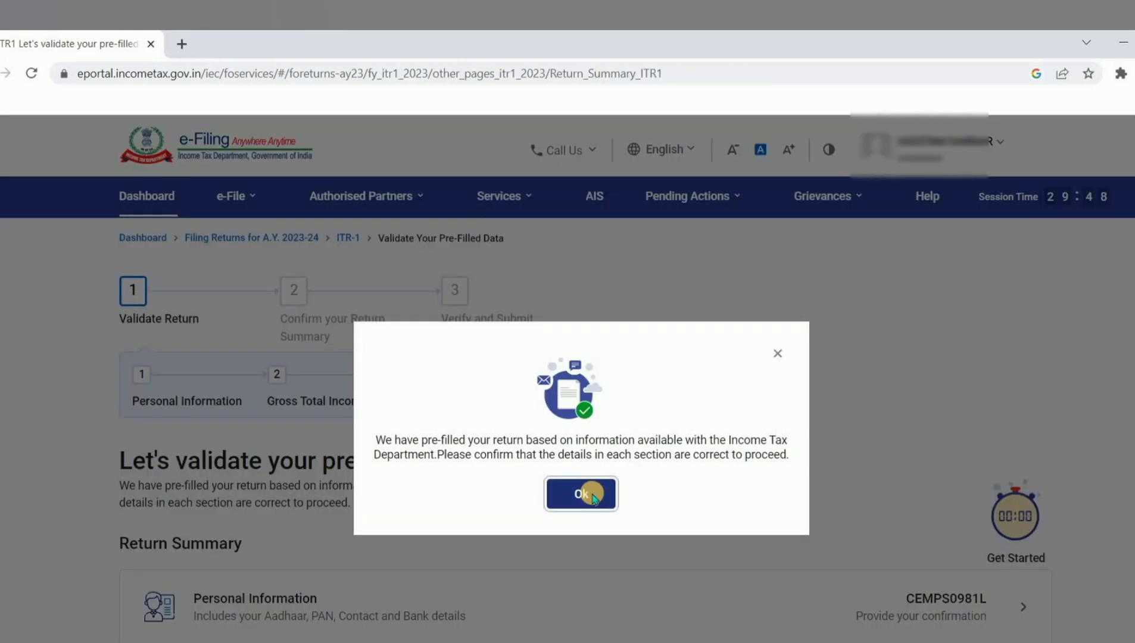
{"action": "left_click", "coordinate": [588, 493]}
Step: Check the personal information section, set the nature of employment to State Government and confirm the section
{"action": "scroll", "coordinate": [285, 308], "scroll_direction": "down", "scroll_amount": 2}
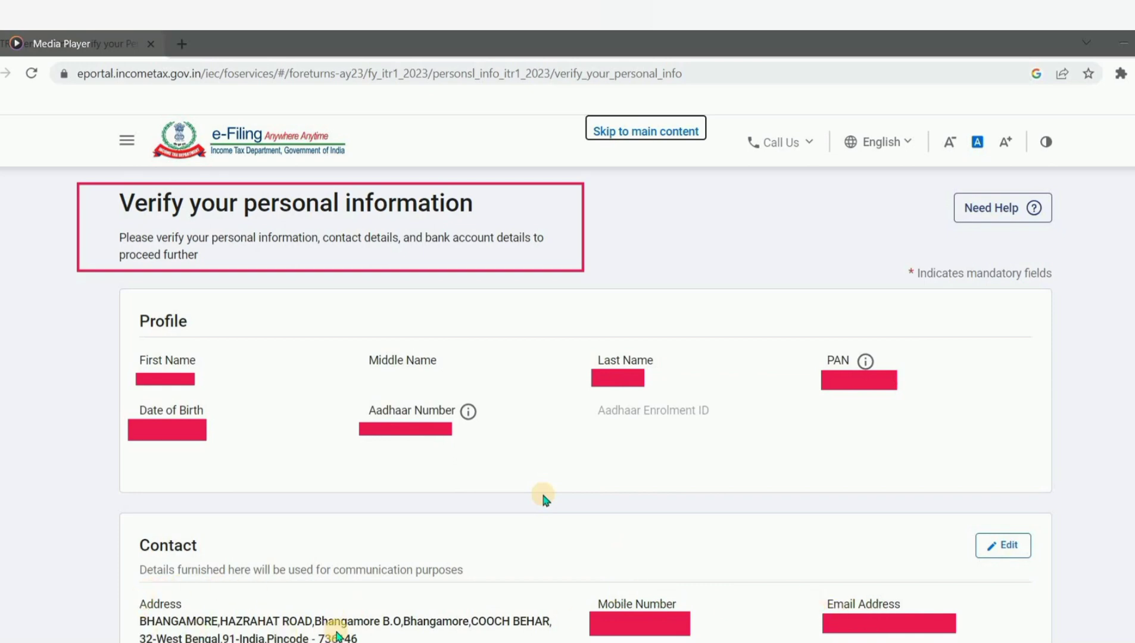
{"action": "scroll", "coordinate": [542, 497], "scroll_direction": "down", "scroll_amount": 5}
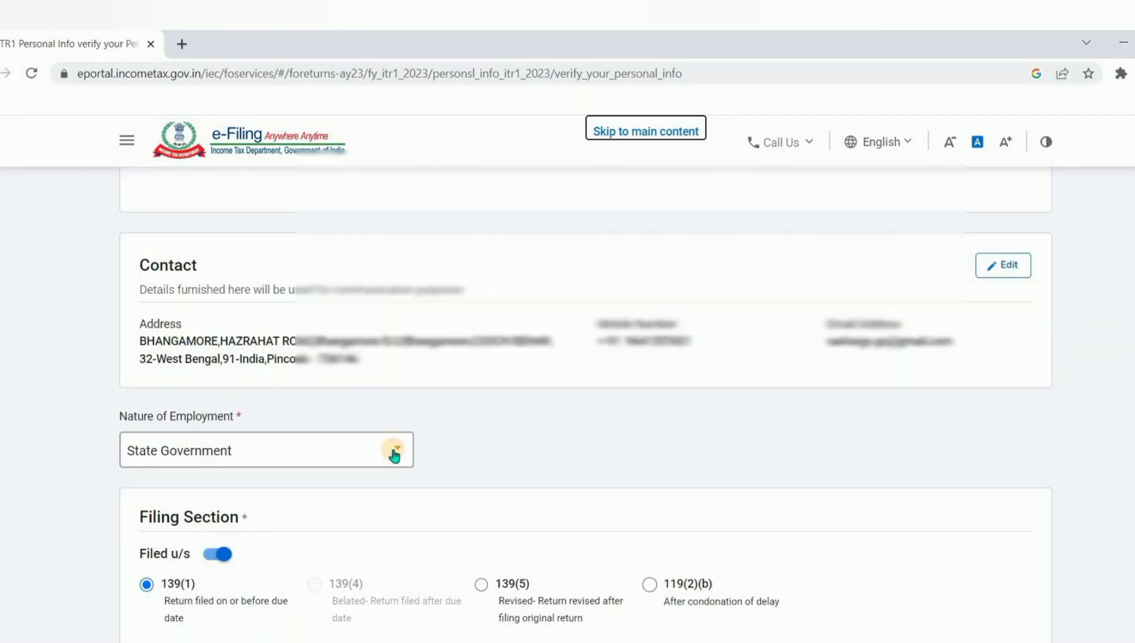
{"action": "left_click", "coordinate": [393, 448]}
{"action": "left_click", "coordinate": [289, 558]}
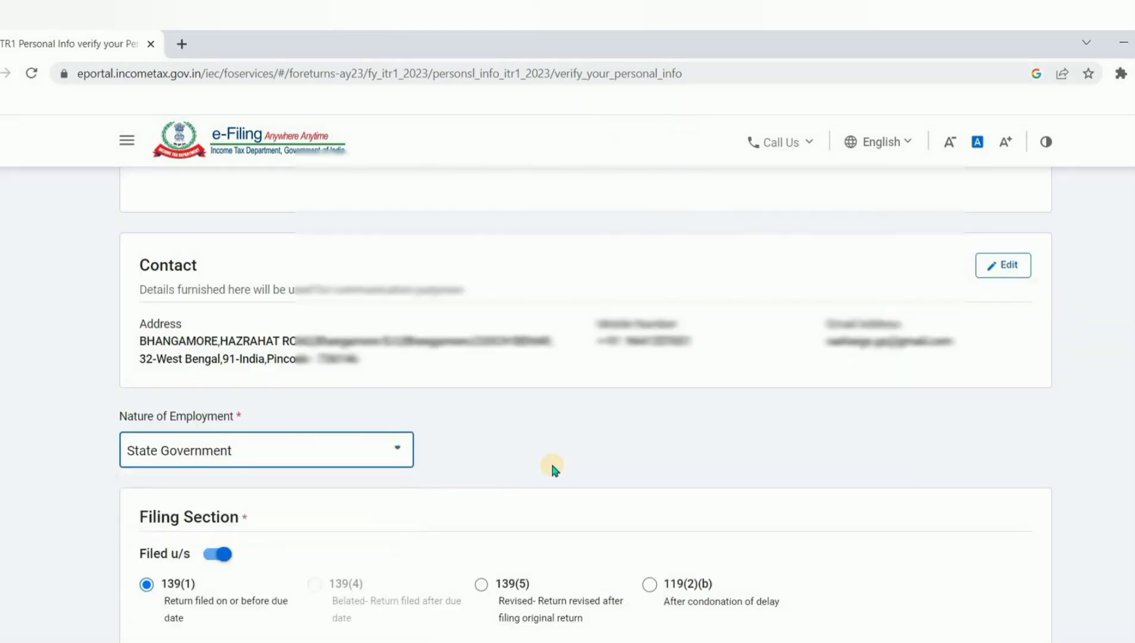
{"action": "scroll", "coordinate": [567, 405], "scroll_direction": "down", "scroll_amount": 3}
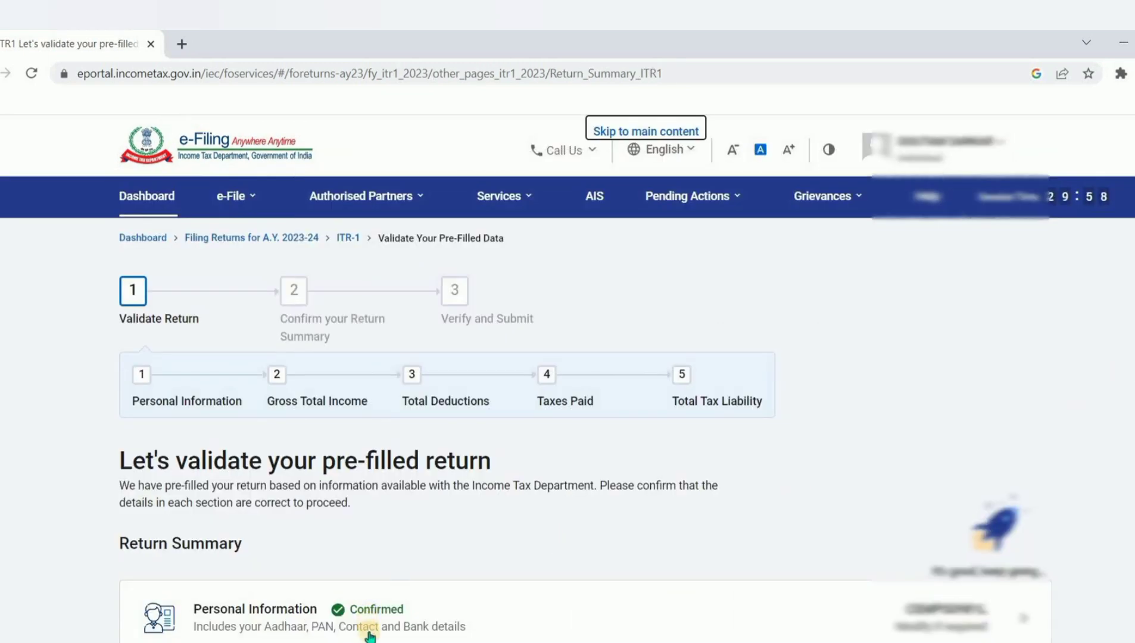
Step: Open the Gross Total Income section from the return summary and answer No to the salary exemption questions
{"action": "scroll", "coordinate": [369, 619], "scroll_direction": "down", "scroll_amount": 5}
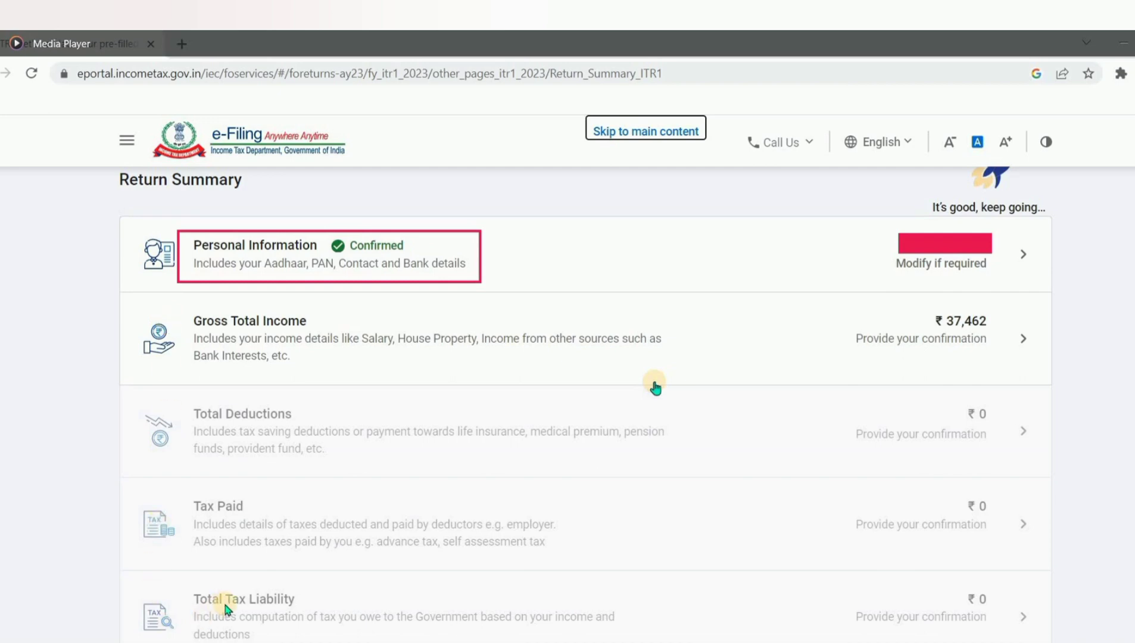
{"action": "left_click", "coordinate": [655, 384]}
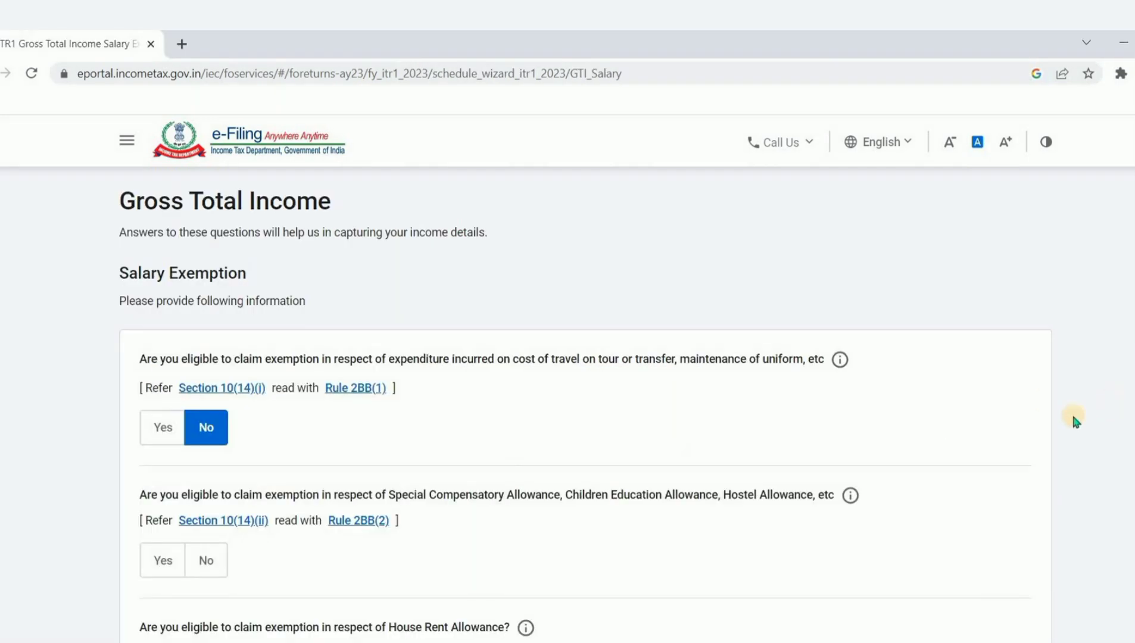
{"action": "scroll", "coordinate": [302, 595], "scroll_direction": "down", "scroll_amount": 4}
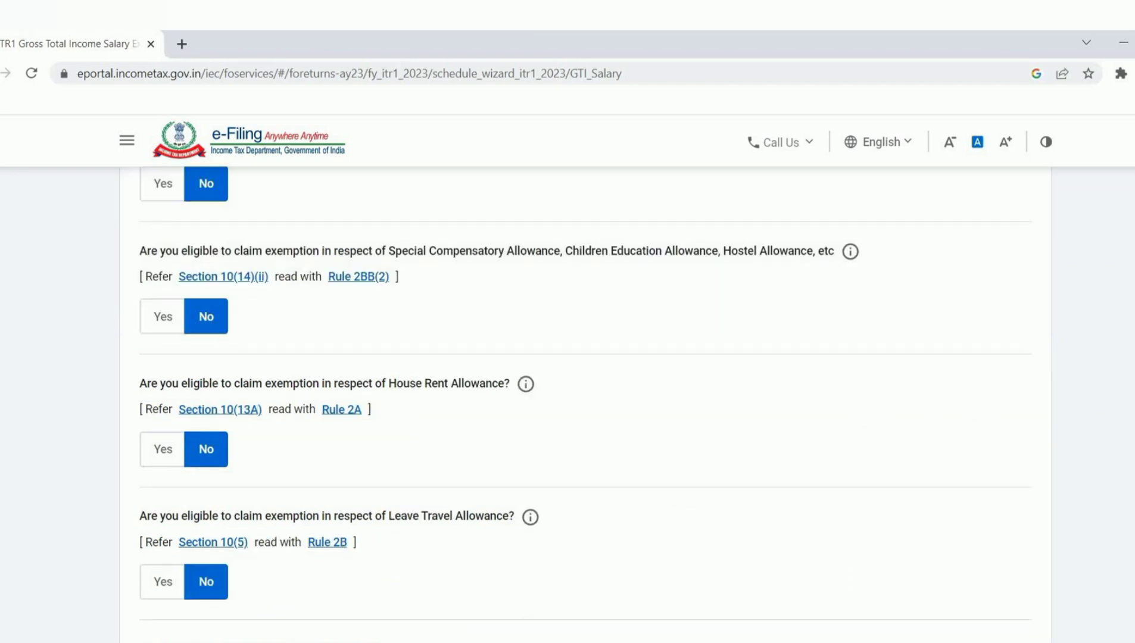
{"action": "scroll", "coordinate": [584, 404], "scroll_direction": "down", "scroll_amount": 2}
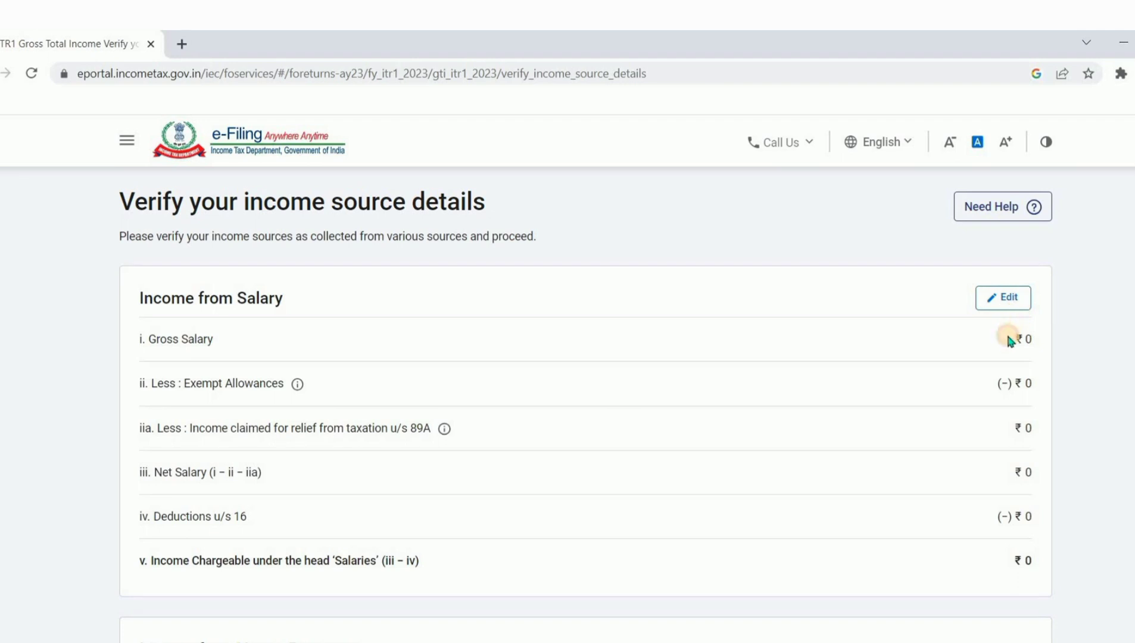
Step: Edit the income from salary, entering 716700 as salary as per section 17(1) and filling in the professional tax under section 16(iii)
{"action": "left_click", "coordinate": [1005, 298]}
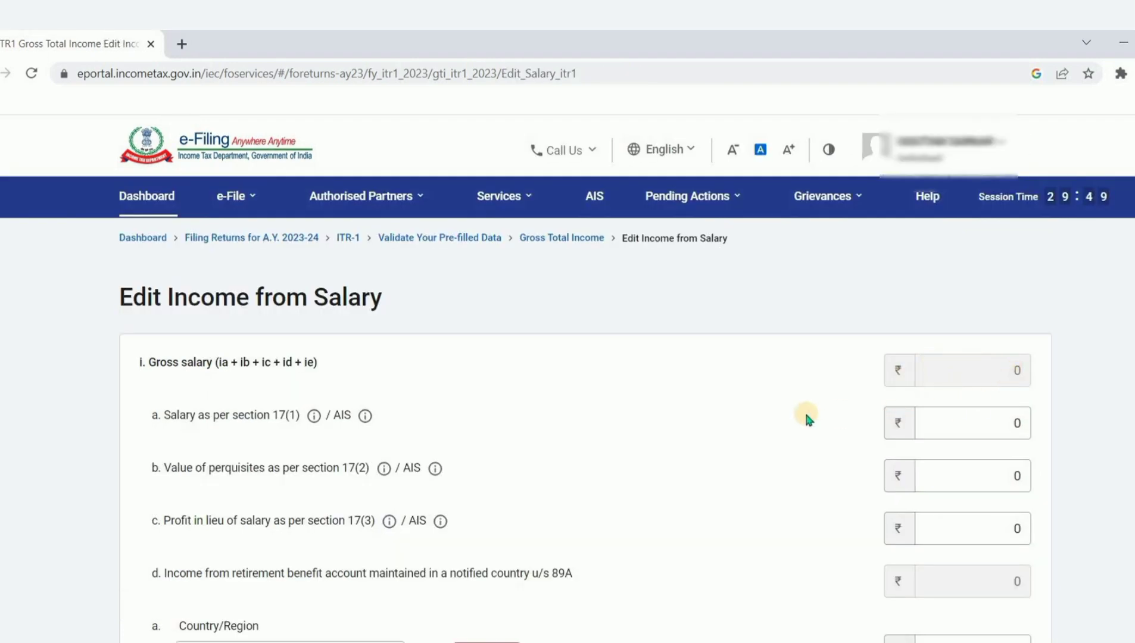
{"action": "scroll", "coordinate": [807, 418], "scroll_direction": "down", "scroll_amount": 4}
{"action": "scroll", "coordinate": [806, 419], "scroll_direction": "up", "scroll_amount": 4}
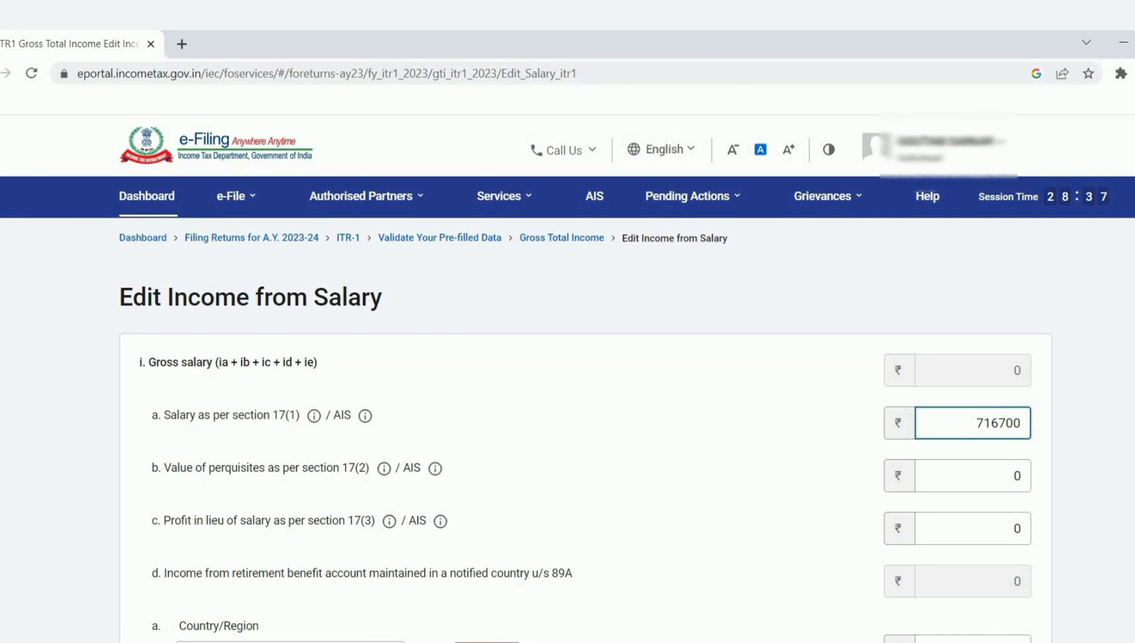
{"action": "scroll", "coordinate": [567, 417], "scroll_direction": "down", "scroll_amount": 2}
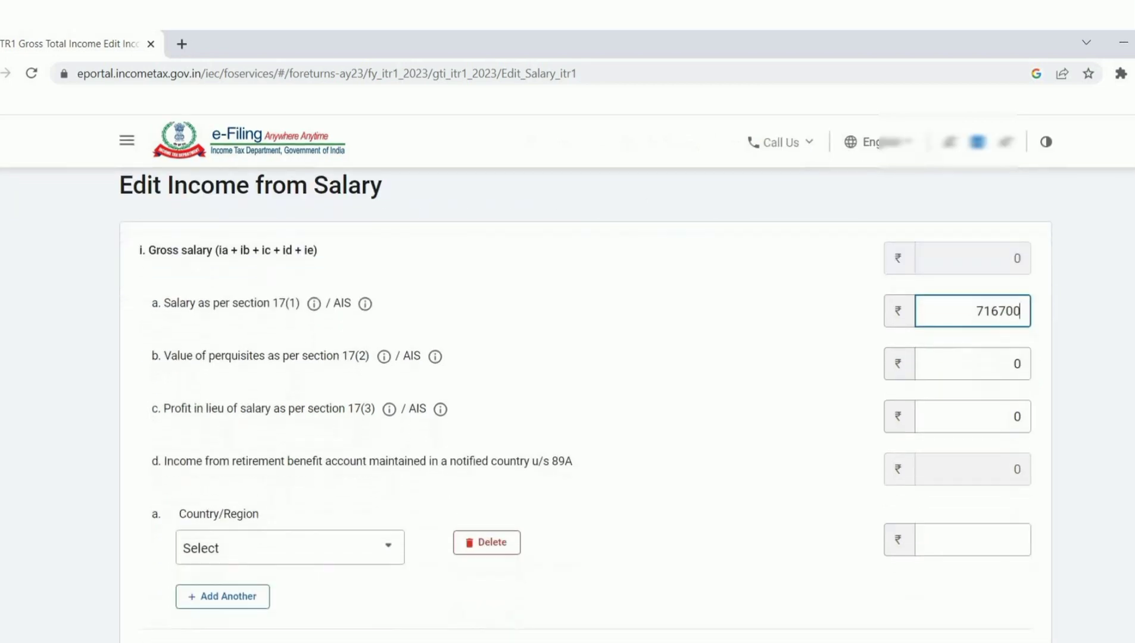
{"action": "scroll", "coordinate": [567, 416], "scroll_direction": "down", "scroll_amount": 9}
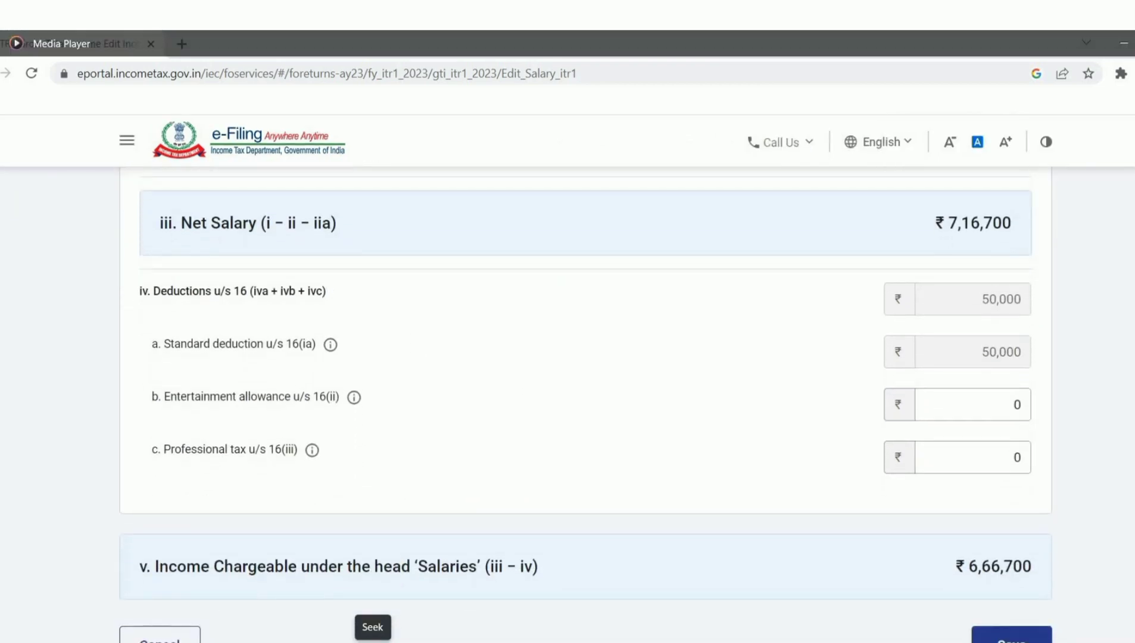
{"action": "left_click", "coordinate": [1010, 460]}
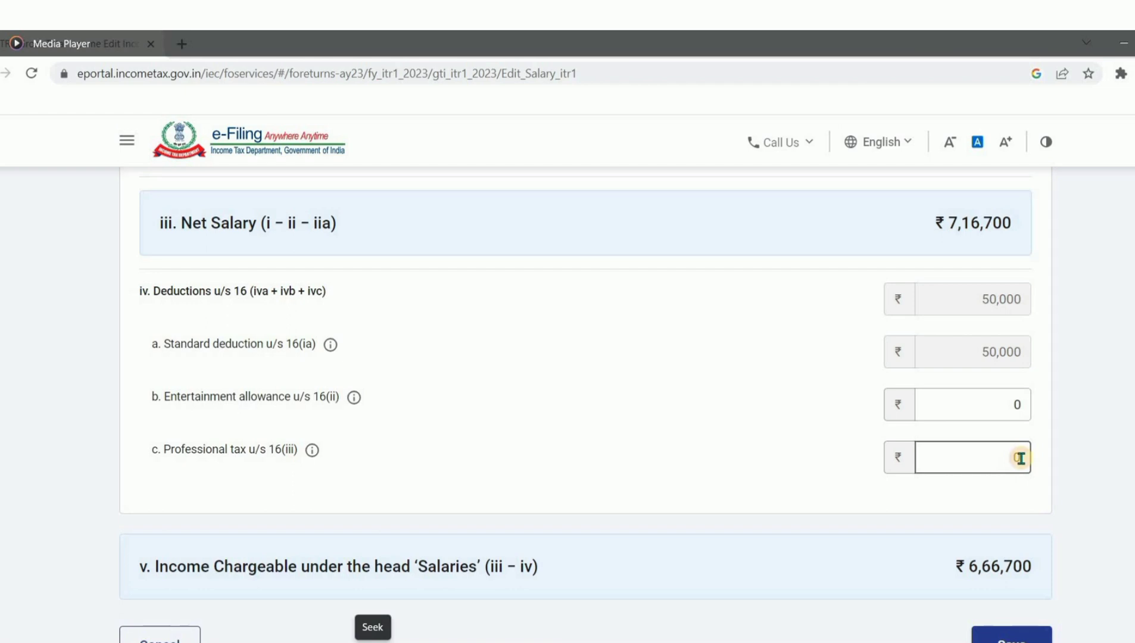
{"action": "left_click", "coordinate": [1020, 458]}
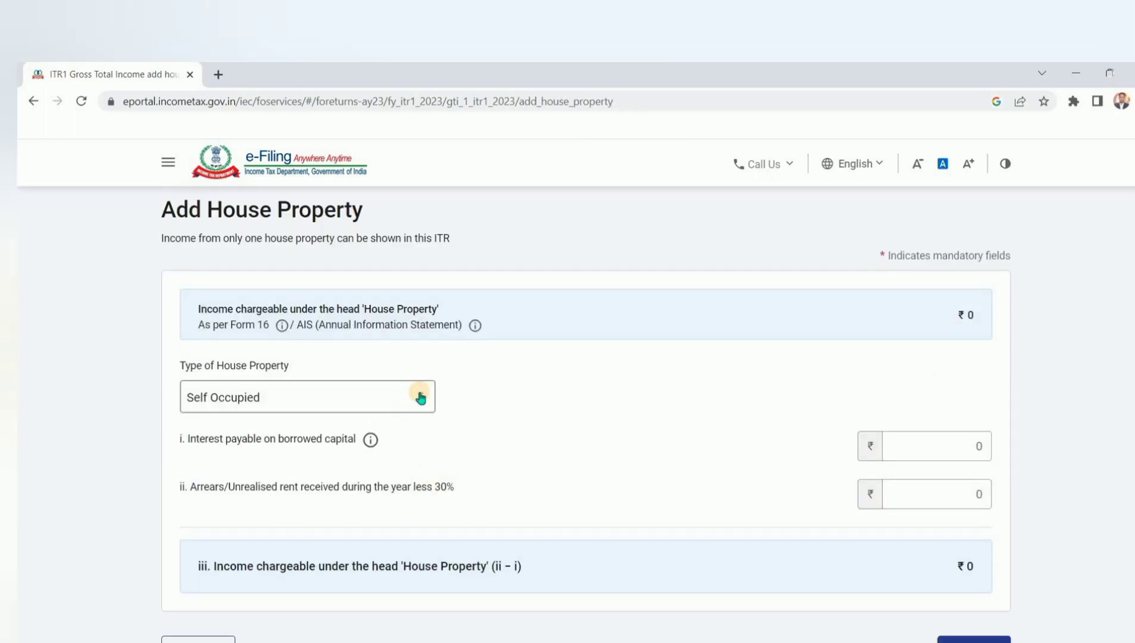
Step: Add the house property as Self Occupied and review the income source details through to the Gross Total Income
{"action": "left_click", "coordinate": [417, 396]}
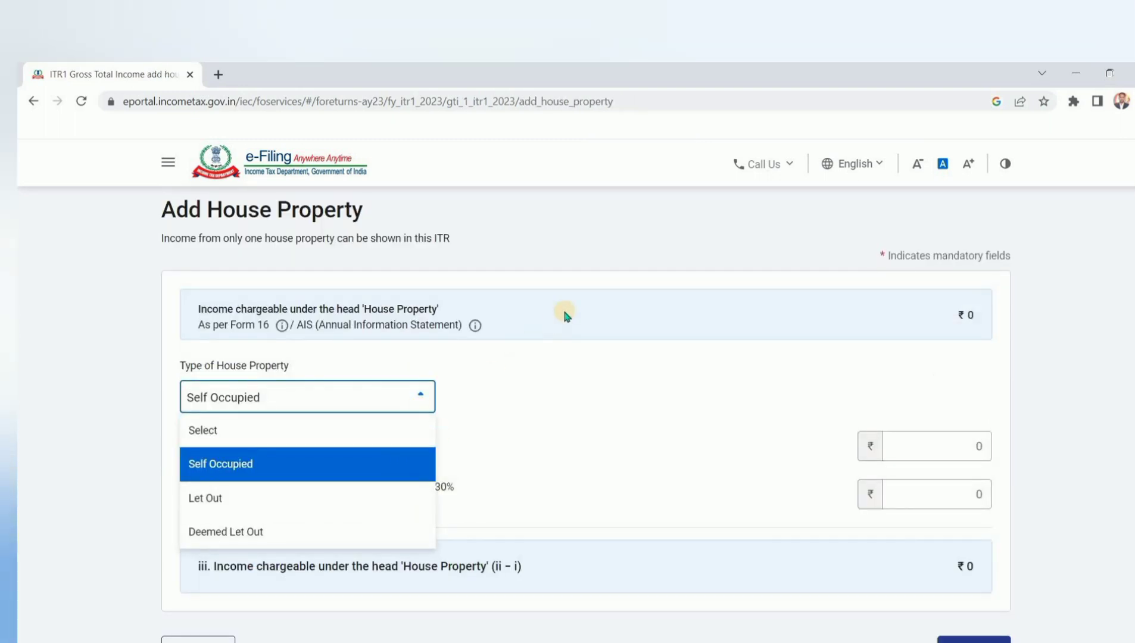
{"action": "left_click", "coordinate": [903, 410]}
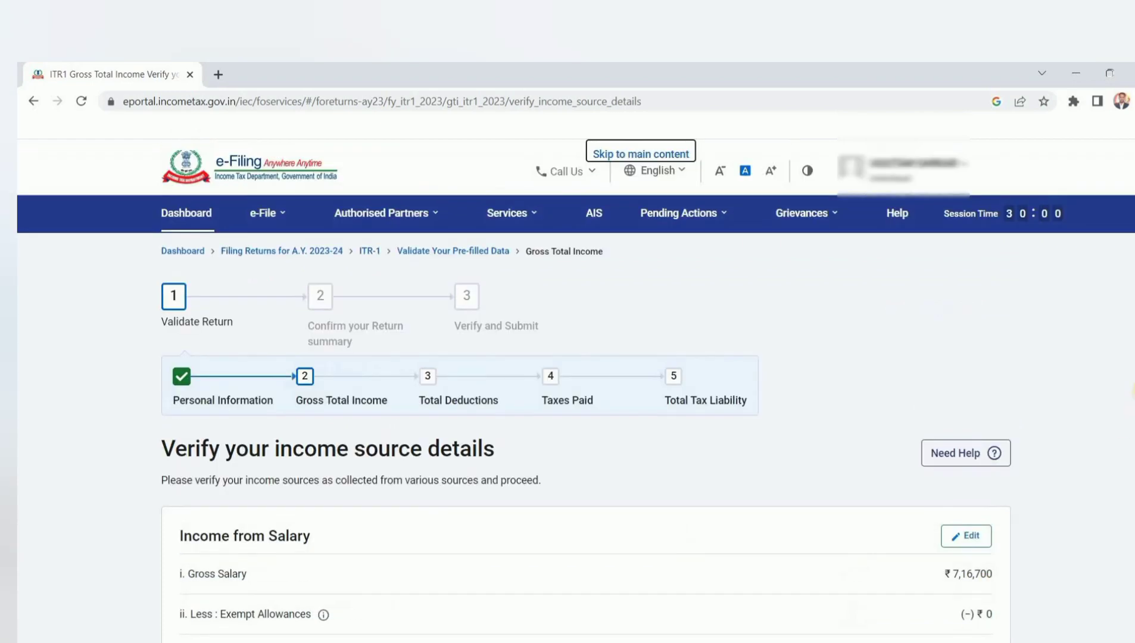
{"action": "scroll", "coordinate": [572, 417], "scroll_direction": "down", "scroll_amount": 15}
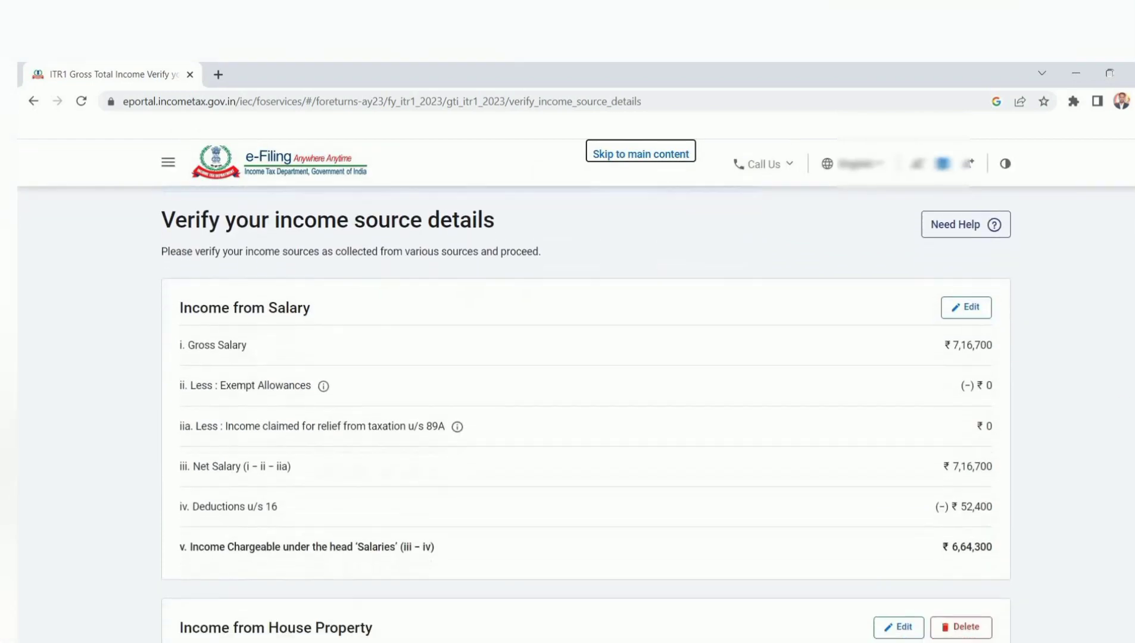
{"action": "scroll", "coordinate": [572, 416], "scroll_direction": "down", "scroll_amount": 3}
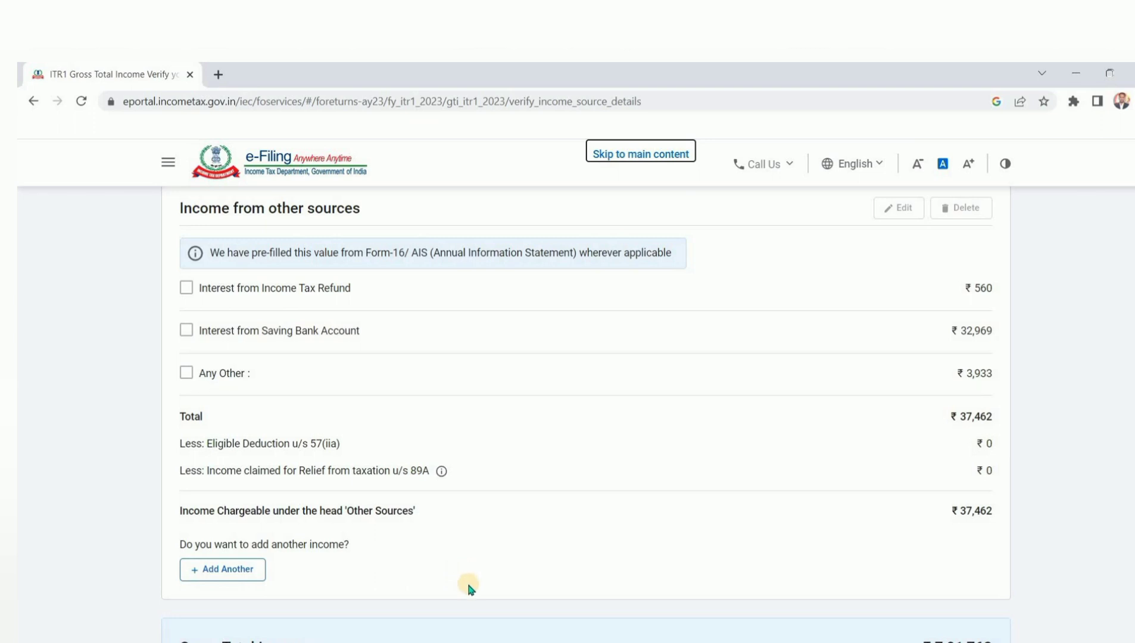
{"action": "scroll", "coordinate": [549, 501], "scroll_direction": "down", "scroll_amount": 1}
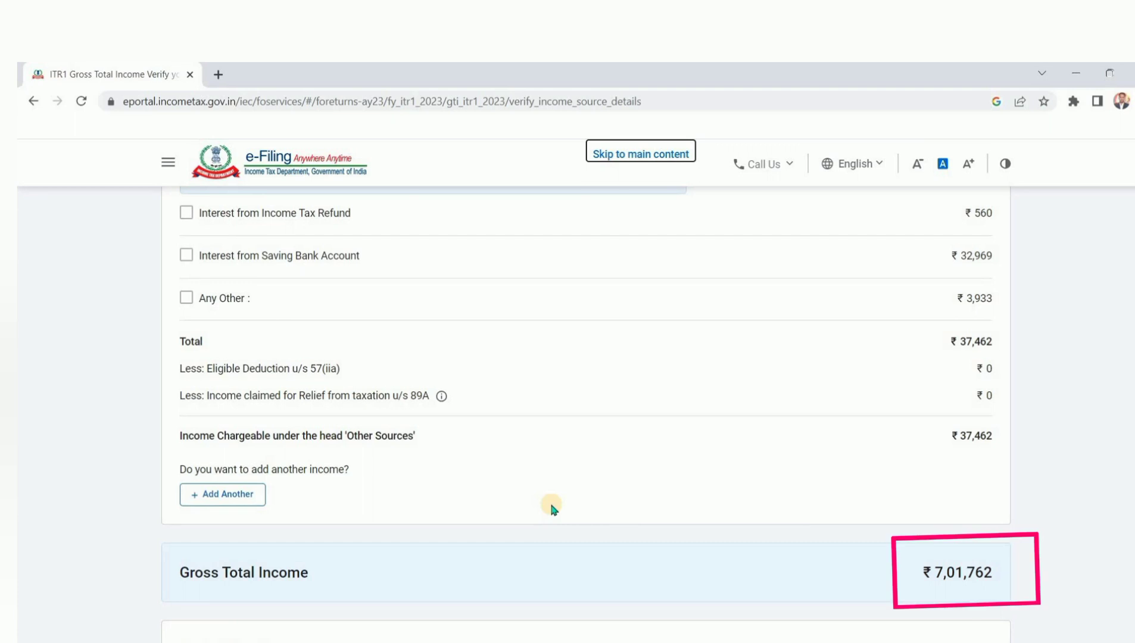
{"action": "left_click", "coordinate": [511, 635]}
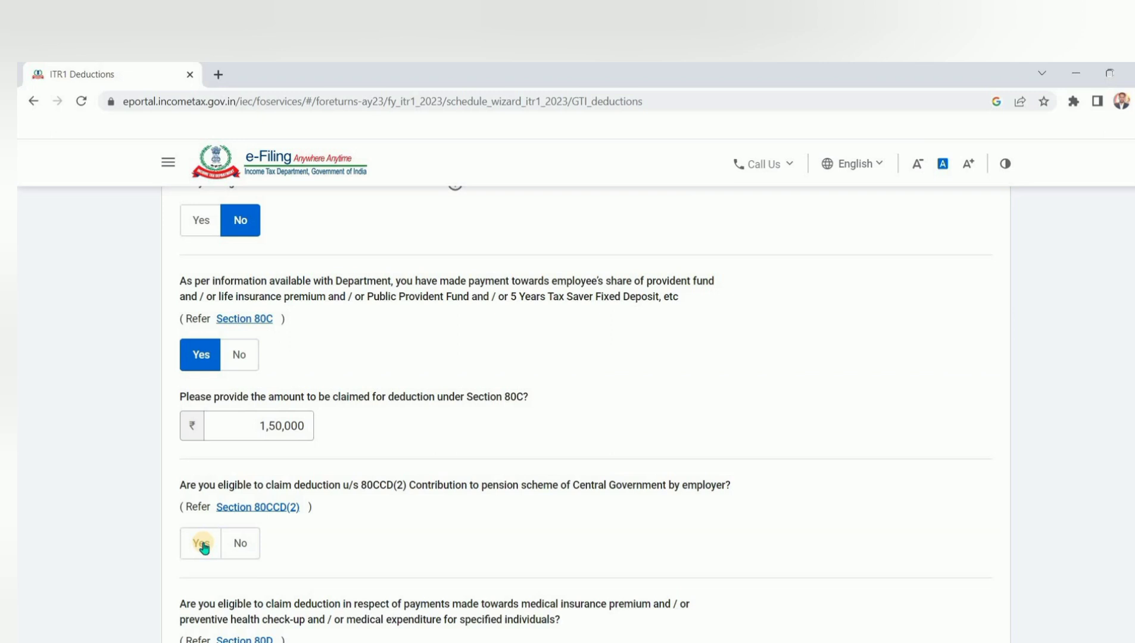
Step: Claim the Section 80CCD(2) deduction with an employer pension scheme contribution of 18,000
{"action": "left_click", "coordinate": [201, 544]}
{"action": "left_click", "coordinate": [214, 610]}
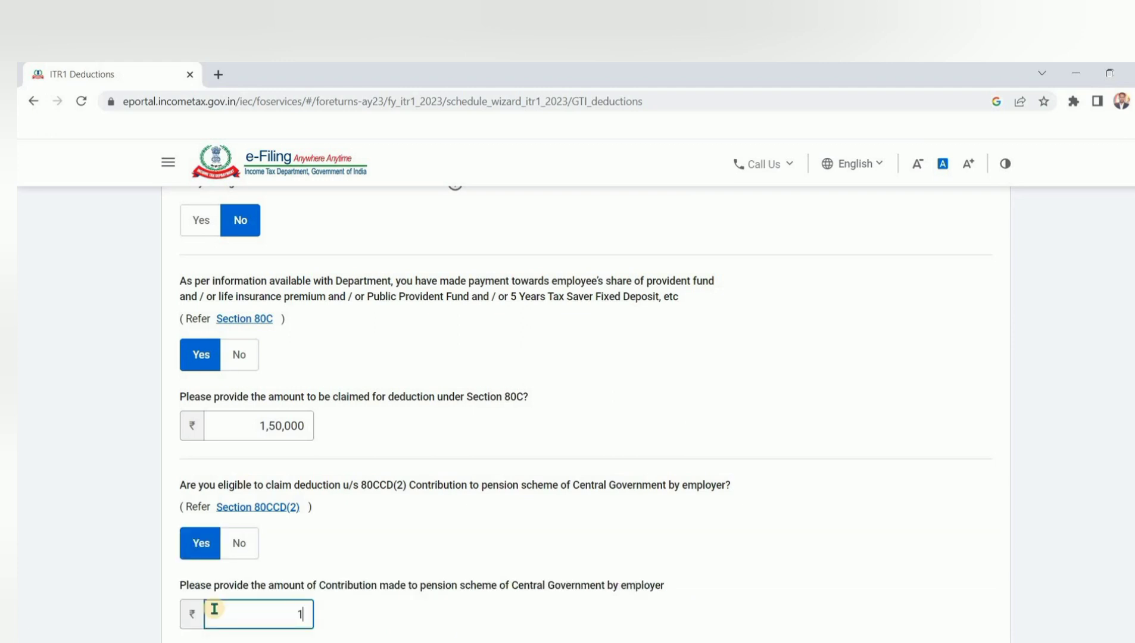
{"action": "type", "text": "18000"}
{"action": "left_click", "coordinate": [753, 545]}
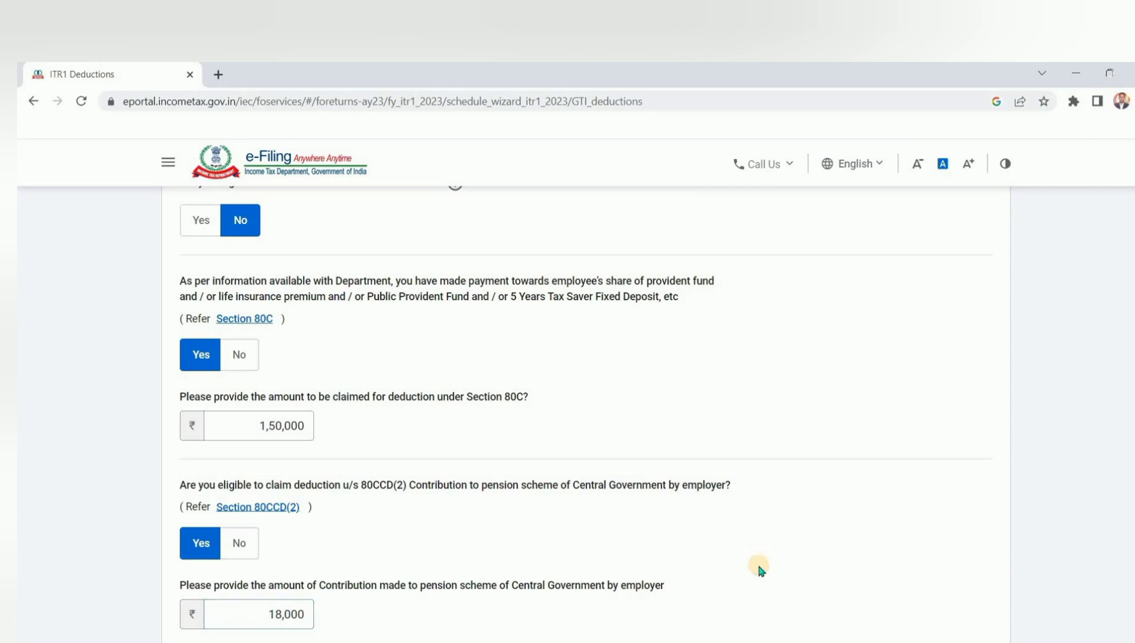
Step: Answer Yes to the Section 80D and 80TTA deductions and No to Section 80E and any other deduction, and continue
{"action": "scroll", "coordinate": [705, 486], "scroll_direction": "down", "scroll_amount": 2}
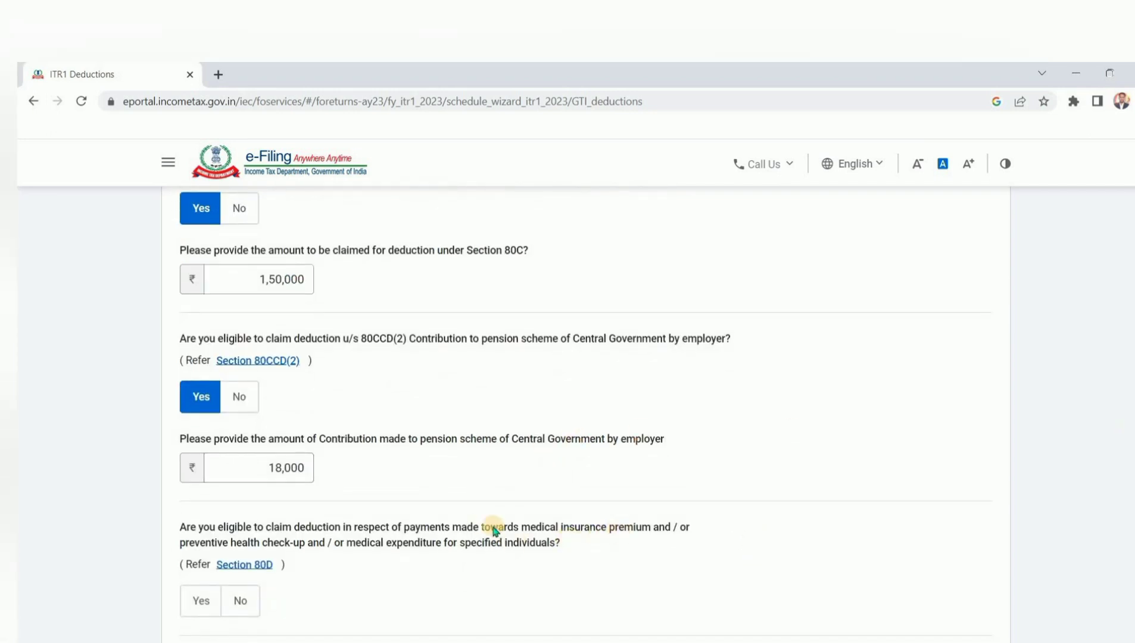
{"action": "left_click", "coordinate": [201, 601]}
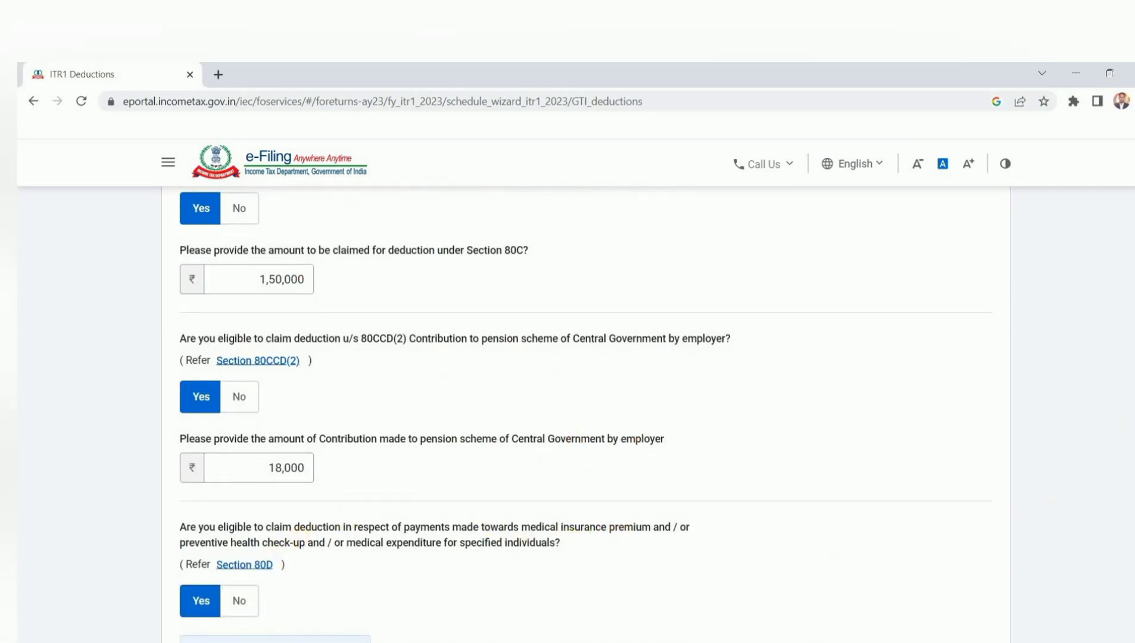
{"action": "scroll", "coordinate": [585, 412], "scroll_direction": "down", "scroll_amount": 3}
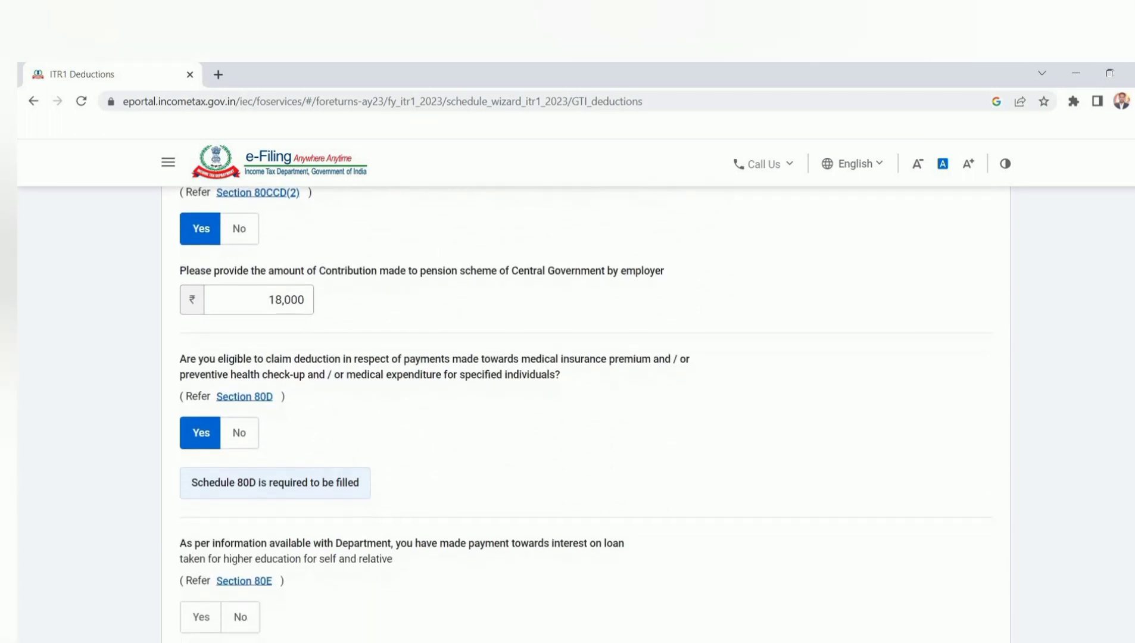
{"action": "scroll", "coordinate": [317, 439], "scroll_direction": "down", "scroll_amount": 1}
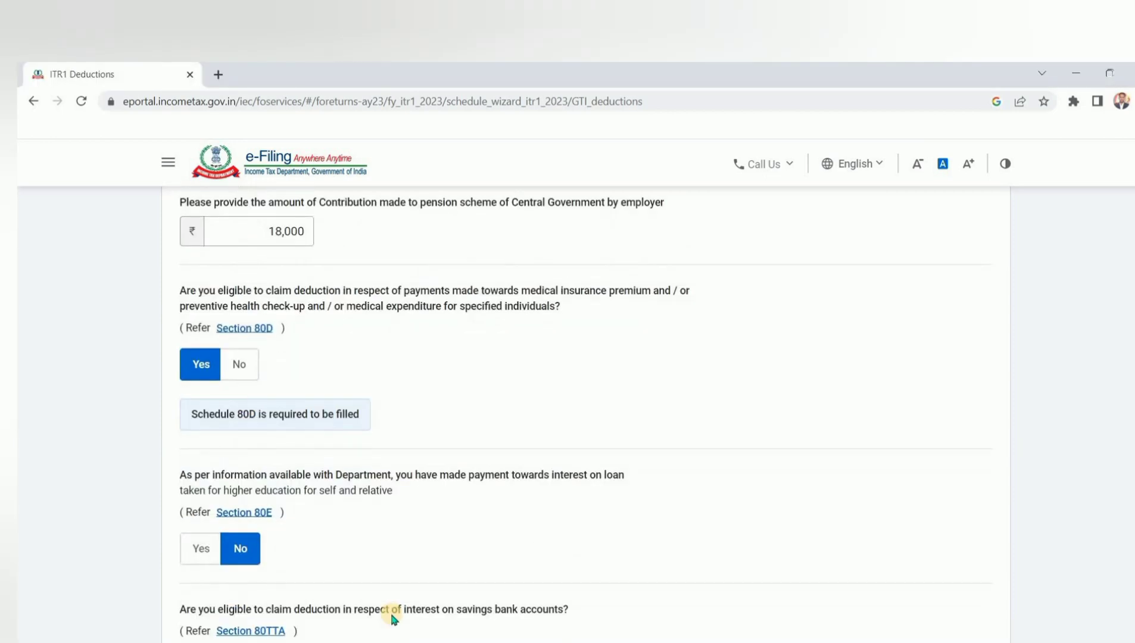
{"action": "scroll", "coordinate": [391, 617], "scroll_direction": "down", "scroll_amount": 4}
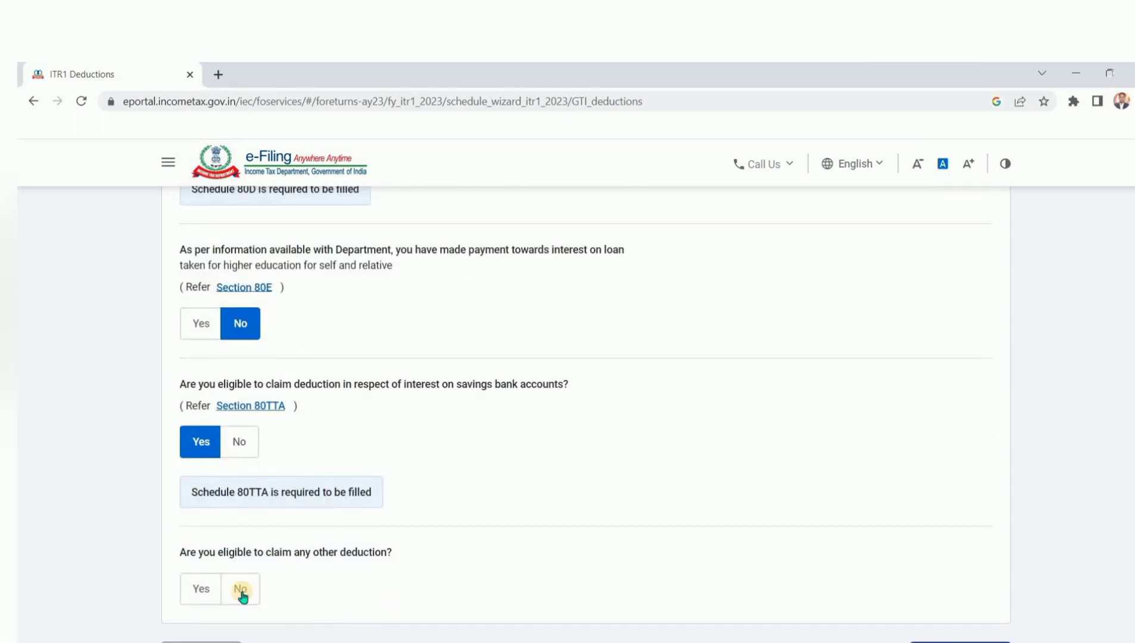
{"action": "scroll", "coordinate": [262, 577], "scroll_direction": "up", "scroll_amount": 1}
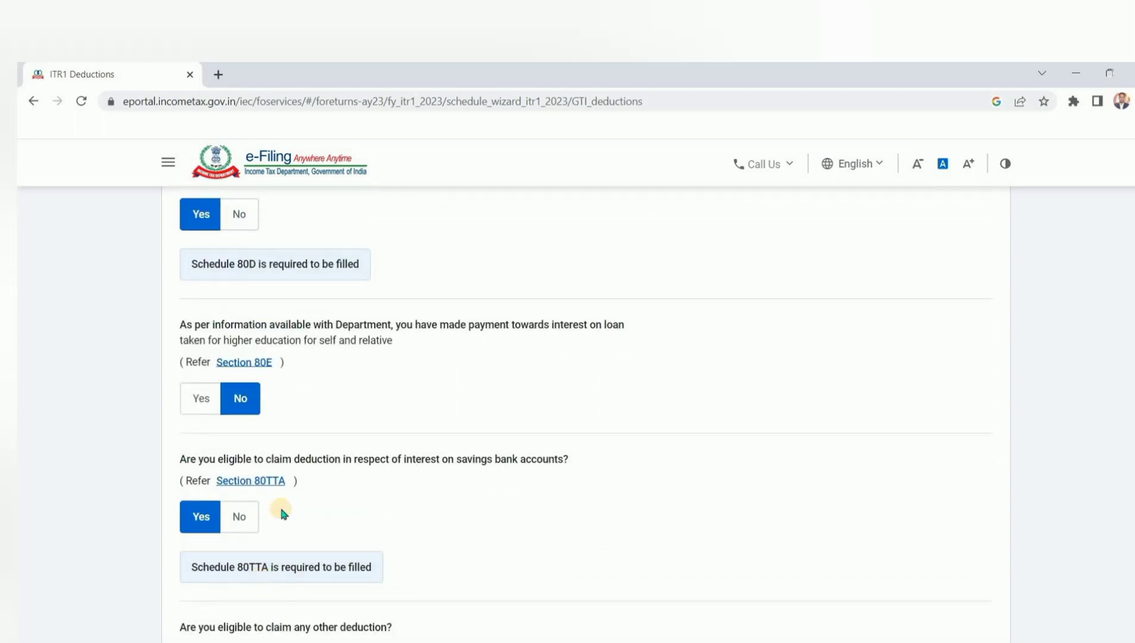
{"action": "scroll", "coordinate": [211, 552], "scroll_direction": "down", "scroll_amount": 3}
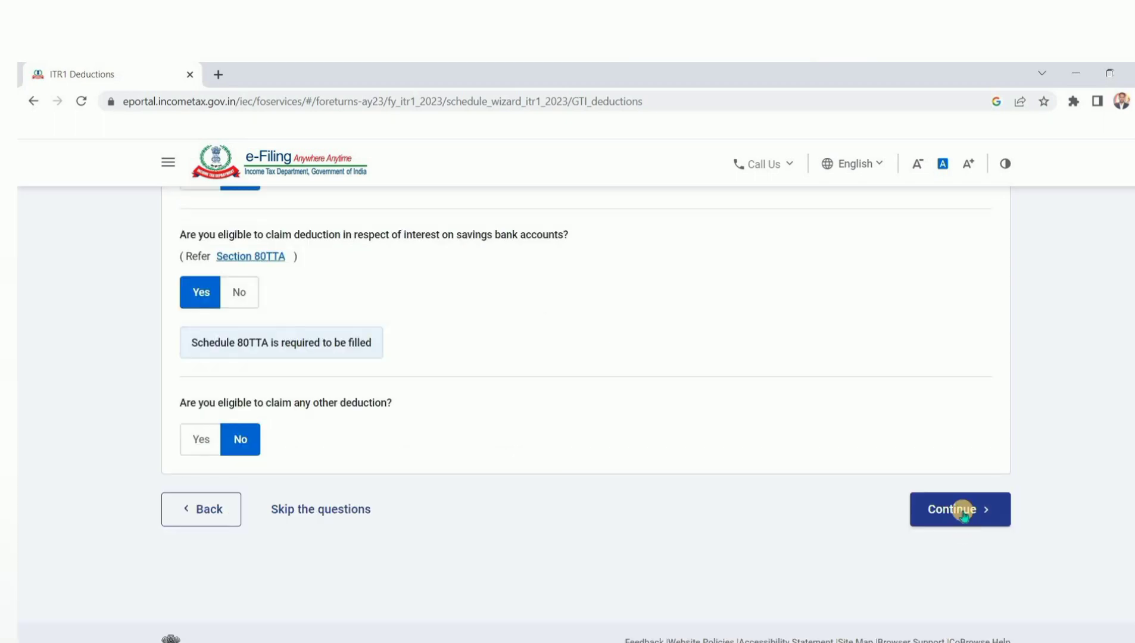
{"action": "left_click", "coordinate": [959, 507]}
Step: Edit the Section 80D health insurance deduction and enter 32,969 as savings bank interest for the Section 80TTA deduction
{"action": "scroll", "coordinate": [893, 524], "scroll_direction": "down", "scroll_amount": 5}
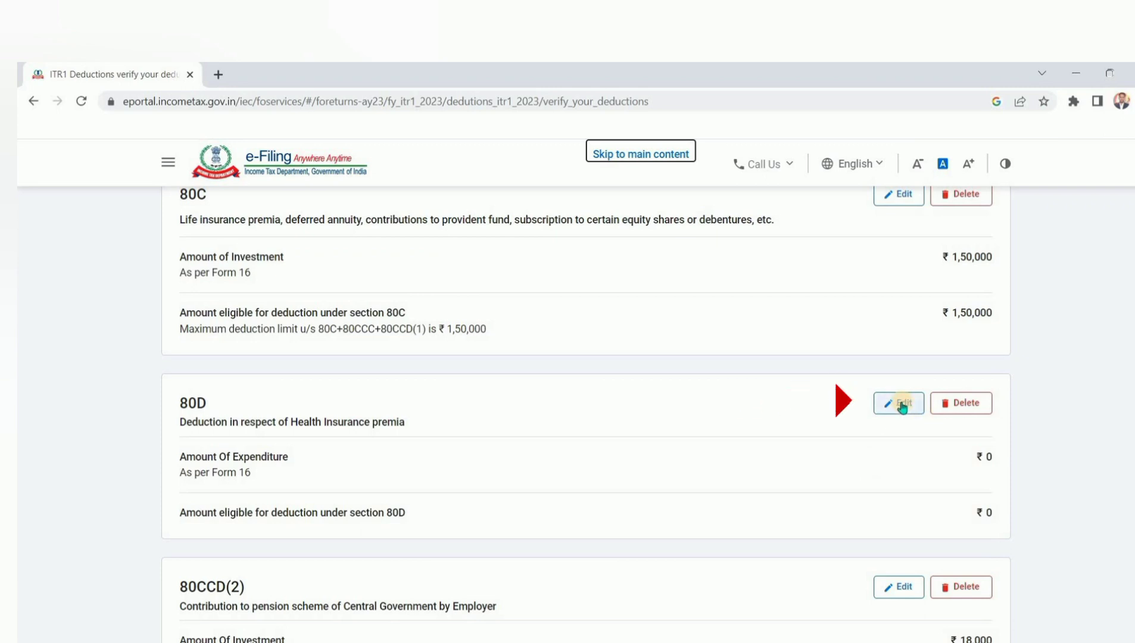
{"action": "scroll", "coordinate": [899, 369], "scroll_direction": "down", "scroll_amount": 1}
{"action": "left_click", "coordinate": [896, 329]}
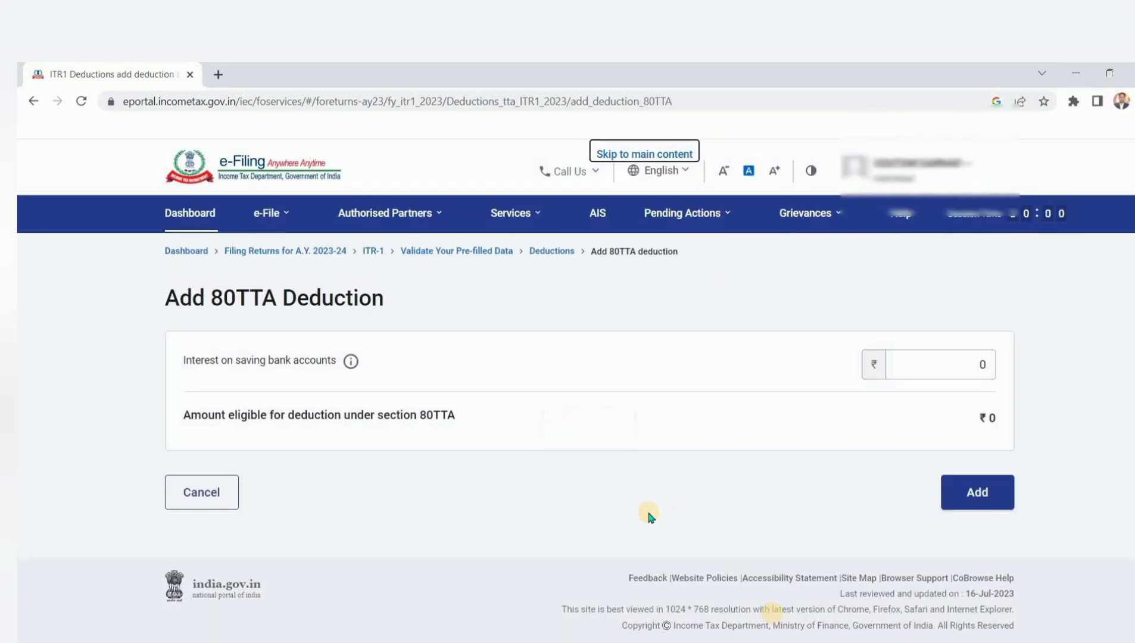
{"action": "left_click", "coordinate": [896, 367]}
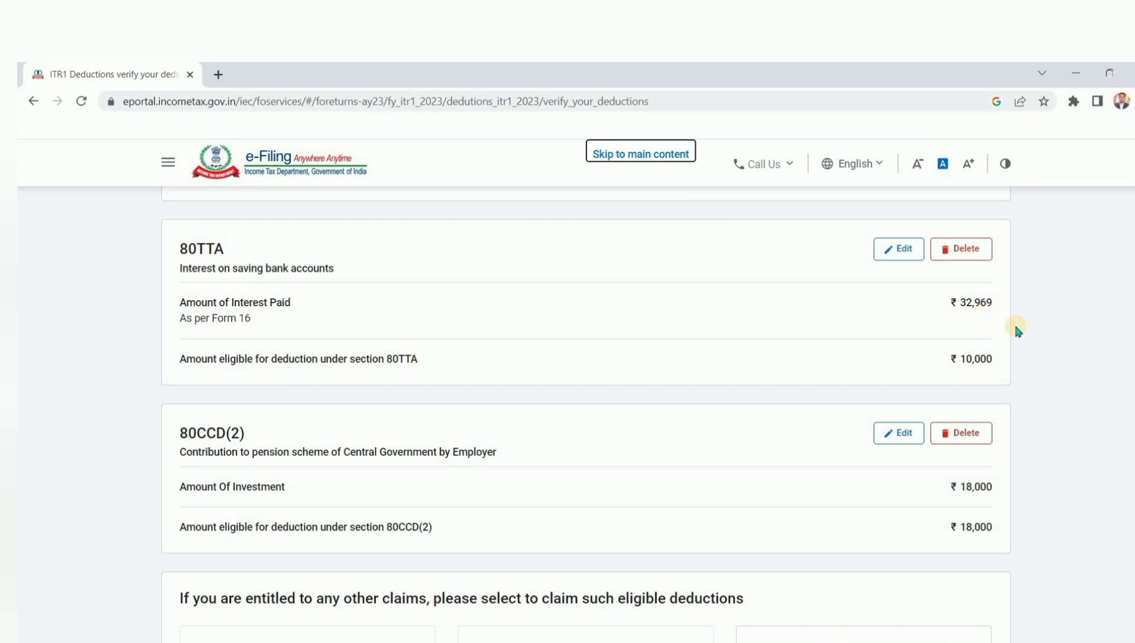
Step: Review the remaining eligible deductions and confirm the Total Deductions section
{"action": "scroll", "coordinate": [1014, 405], "scroll_direction": "down", "scroll_amount": 10}
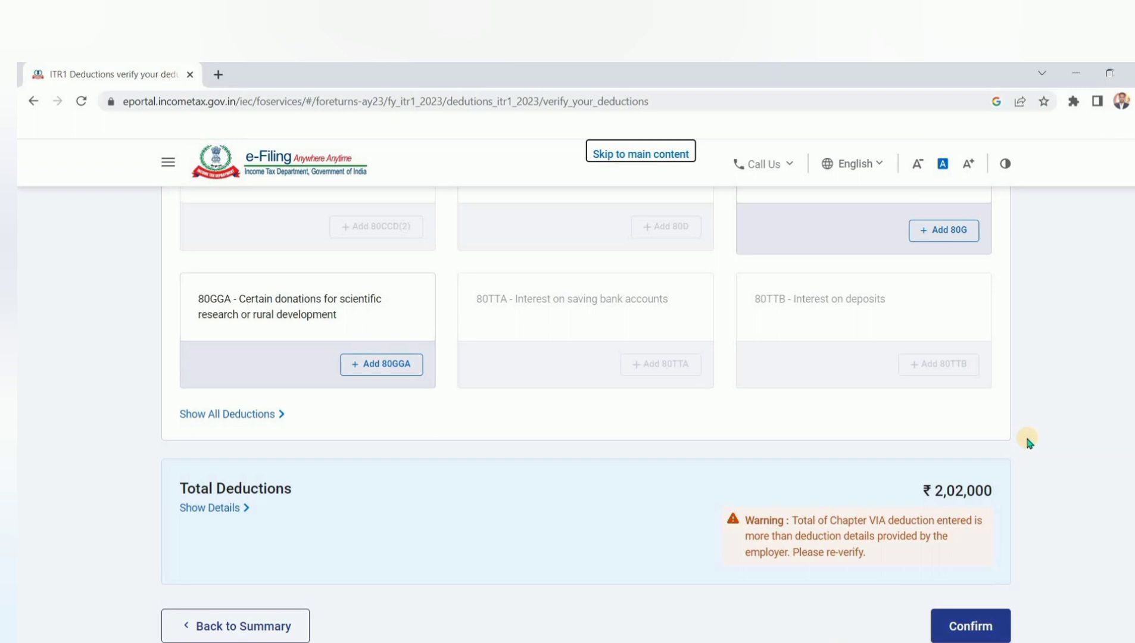
{"action": "scroll", "coordinate": [1027, 440], "scroll_direction": "down", "scroll_amount": 1}
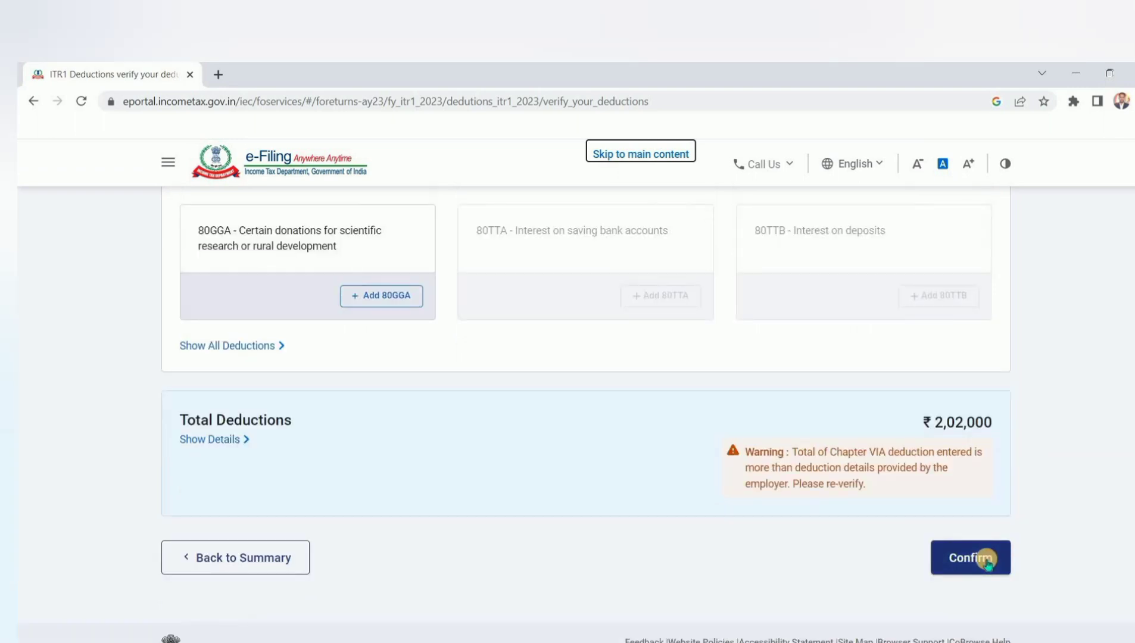
{"action": "left_click", "coordinate": [986, 559]}
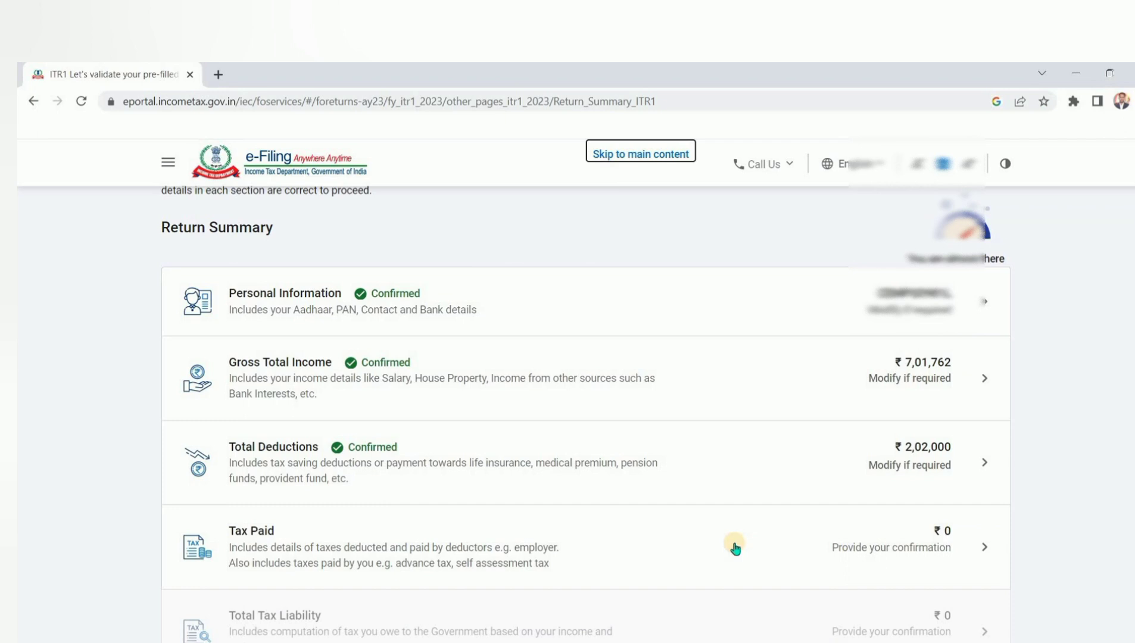
Step: Open the Tax Paid section from the return summary and confirm the taxes paid details
{"action": "left_click", "coordinate": [735, 547]}
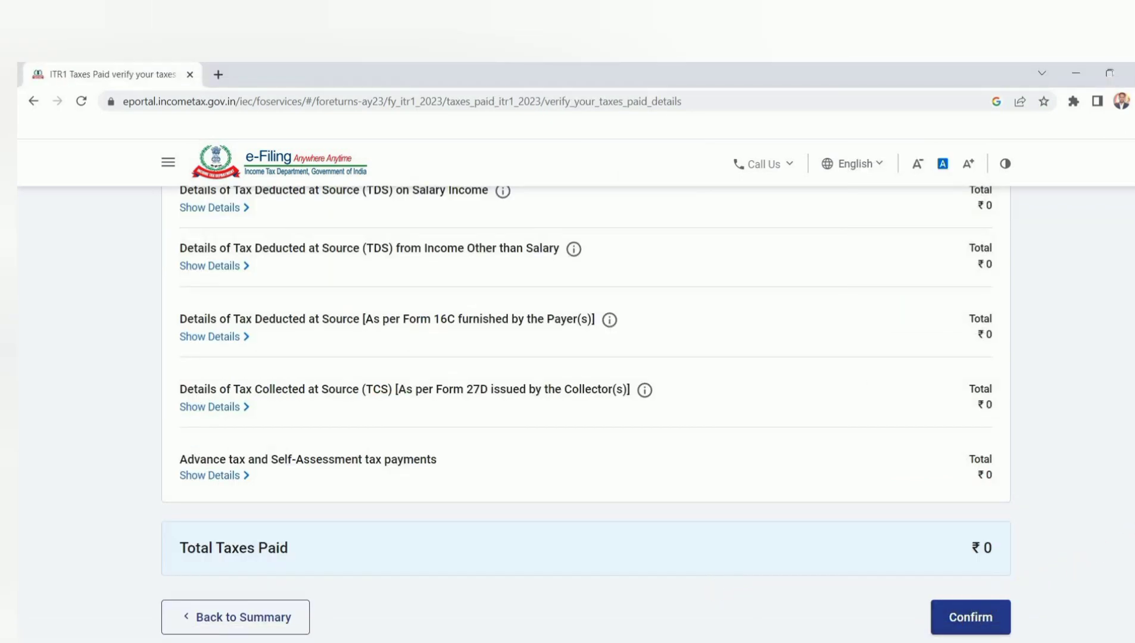
{"action": "scroll", "coordinate": [1085, 541], "scroll_direction": "down", "scroll_amount": 2}
{"action": "left_click", "coordinate": [954, 585]}
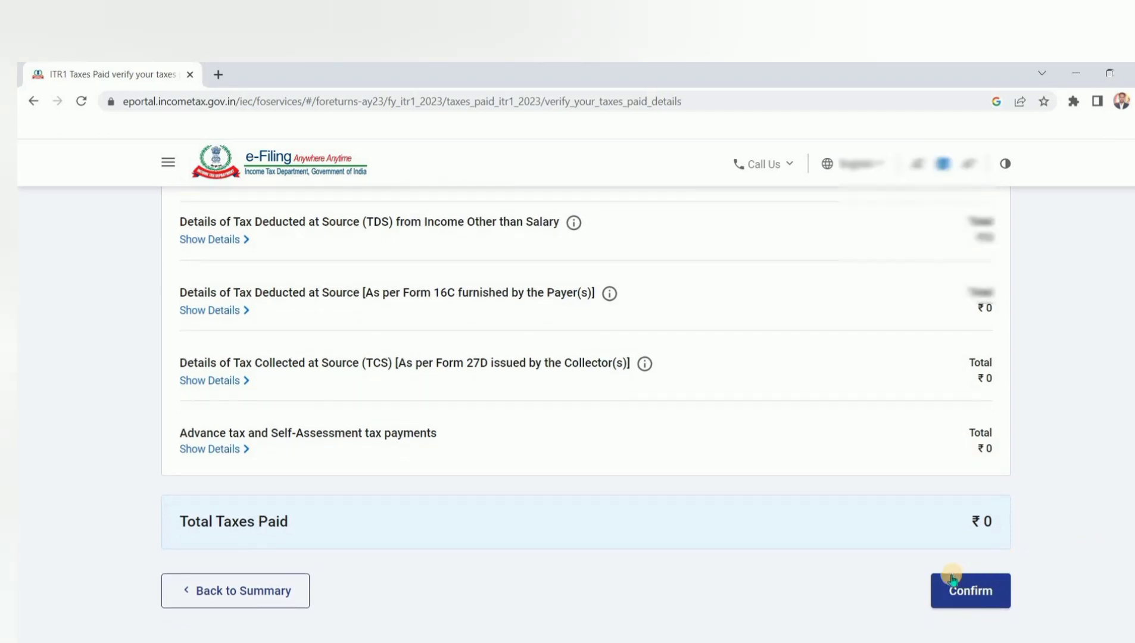
Step: Open the Total Tax Liability section, check the computation of income and tax, and confirm it
{"action": "scroll", "coordinate": [1109, 580], "scroll_direction": "down", "scroll_amount": 1}
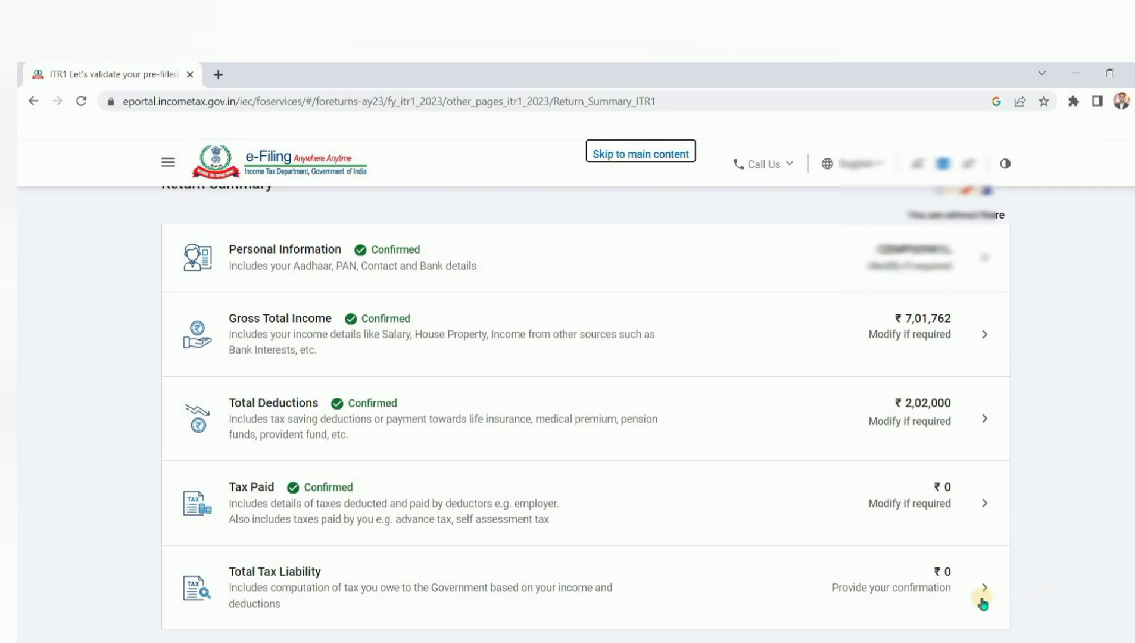
{"action": "left_click", "coordinate": [902, 590]}
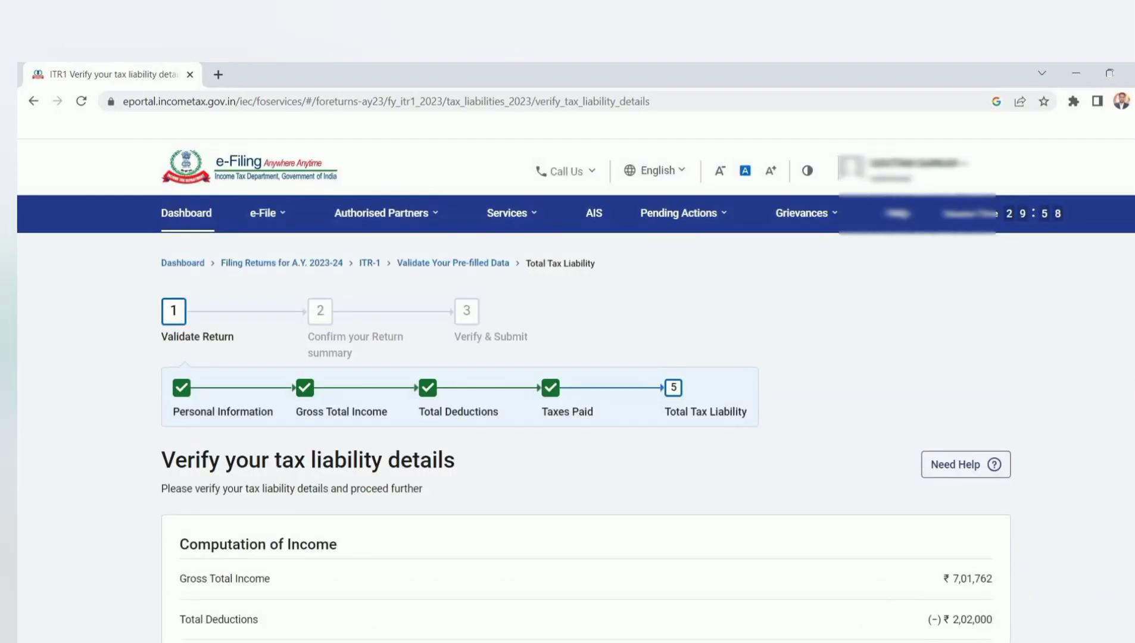
{"action": "scroll", "coordinate": [568, 417], "scroll_direction": "down", "scroll_amount": 7}
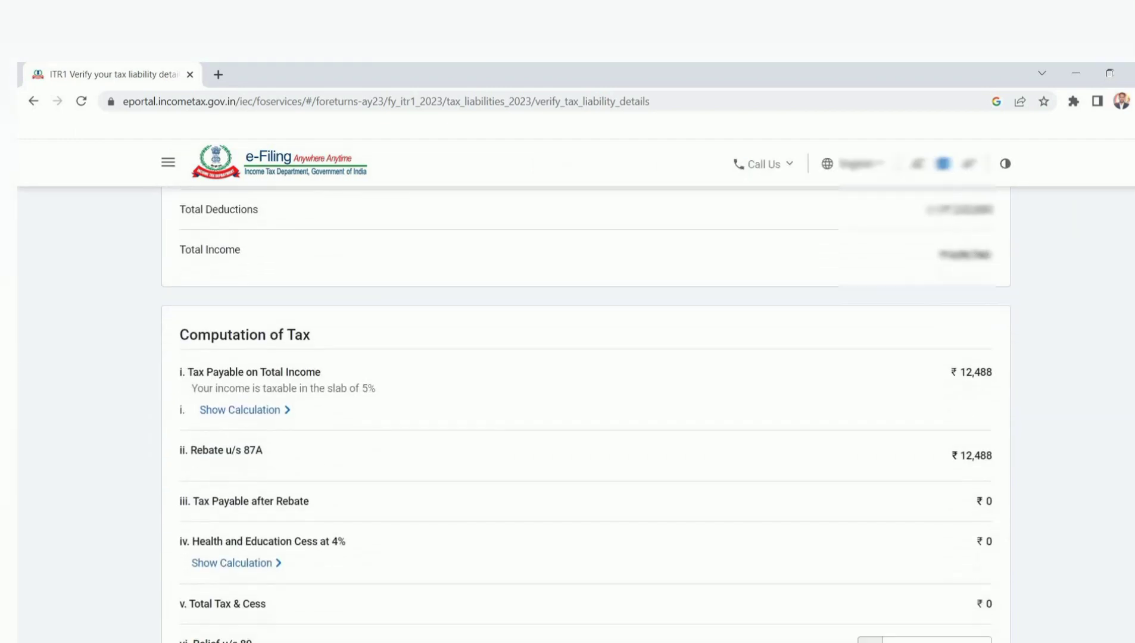
{"action": "scroll", "coordinate": [567, 417], "scroll_direction": "up", "scroll_amount": 4}
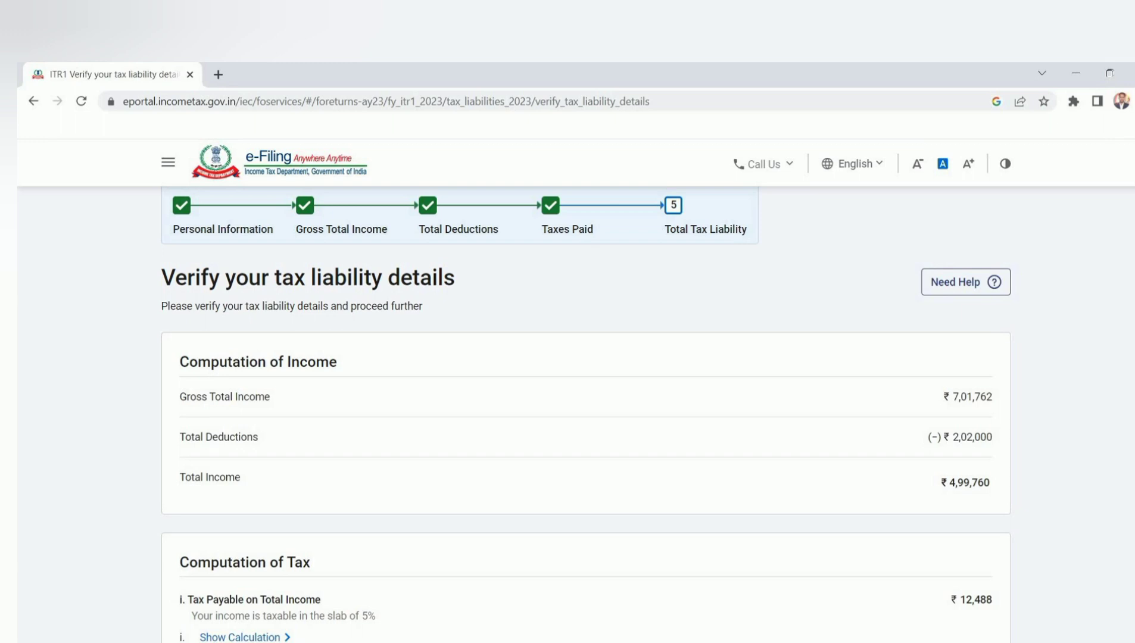
{"action": "scroll", "coordinate": [586, 417], "scroll_direction": "down", "scroll_amount": 4}
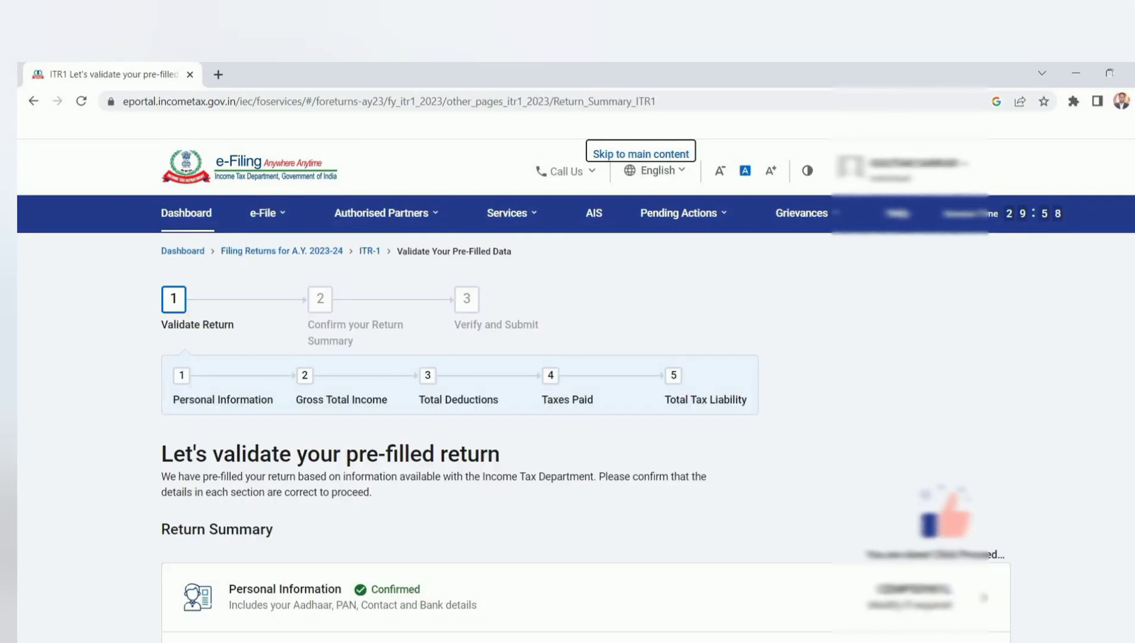
Step: Proceed from the fully confirmed return summary to the tax summary and open the preview of the return
{"action": "scroll", "coordinate": [567, 375], "scroll_direction": "down", "scroll_amount": 3}
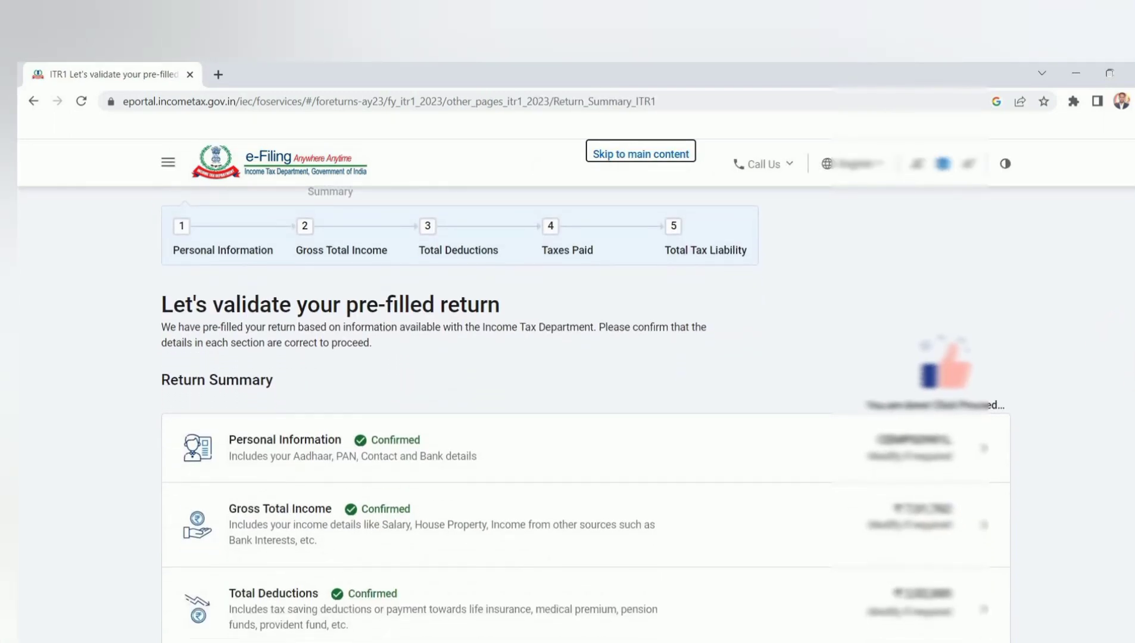
{"action": "scroll", "coordinate": [568, 387], "scroll_direction": "down", "scroll_amount": 5}
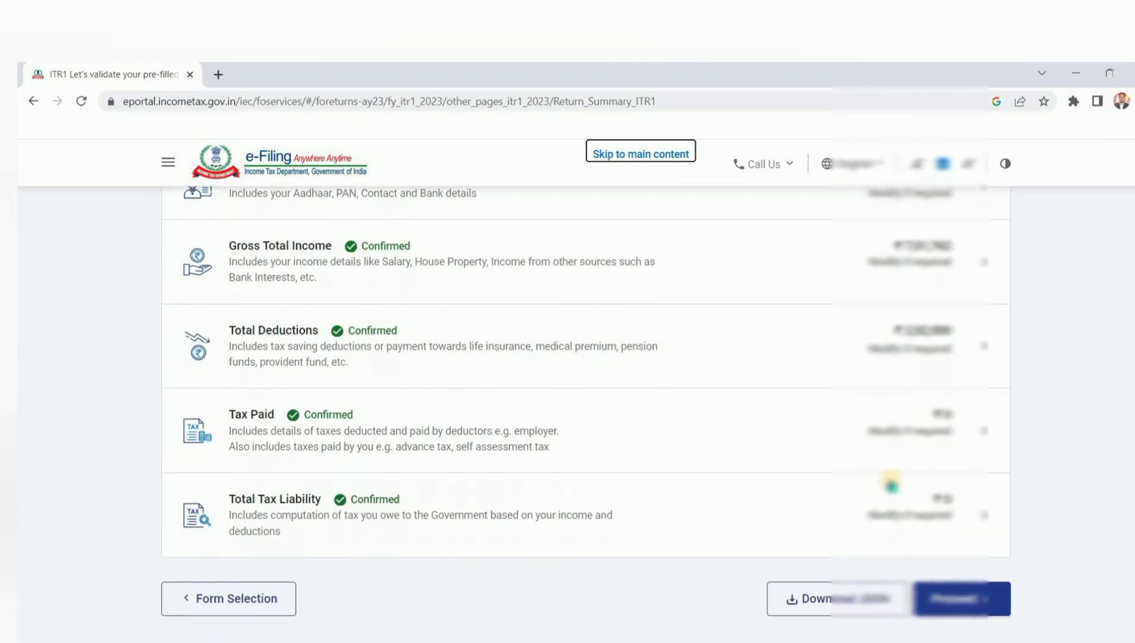
{"action": "left_click", "coordinate": [969, 600]}
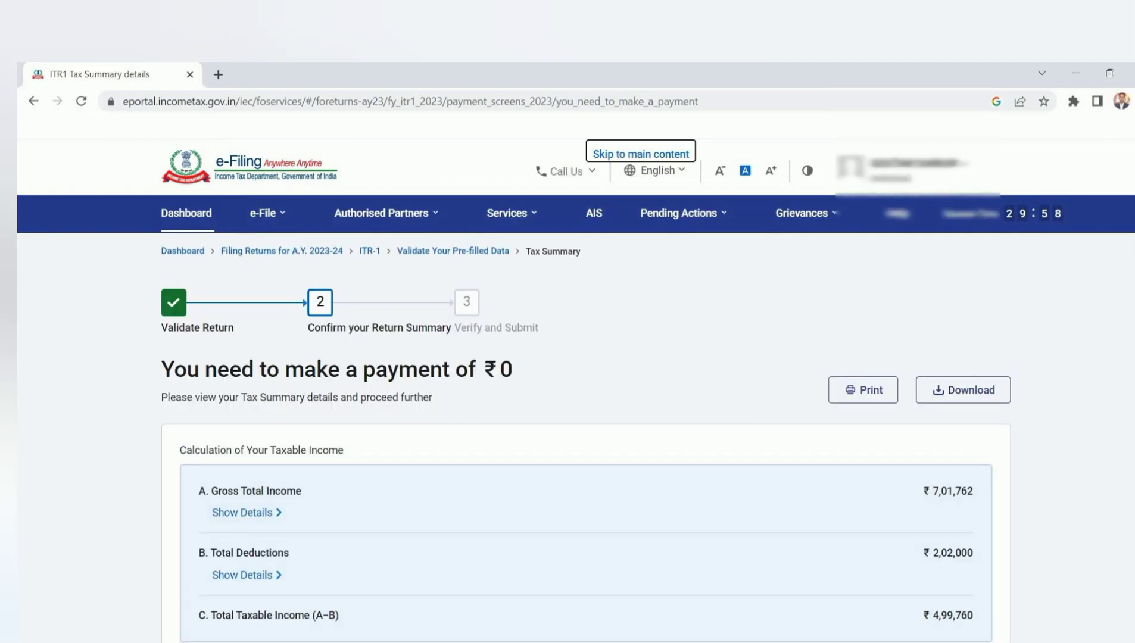
{"action": "scroll", "coordinate": [1110, 471], "scroll_direction": "down", "scroll_amount": 6}
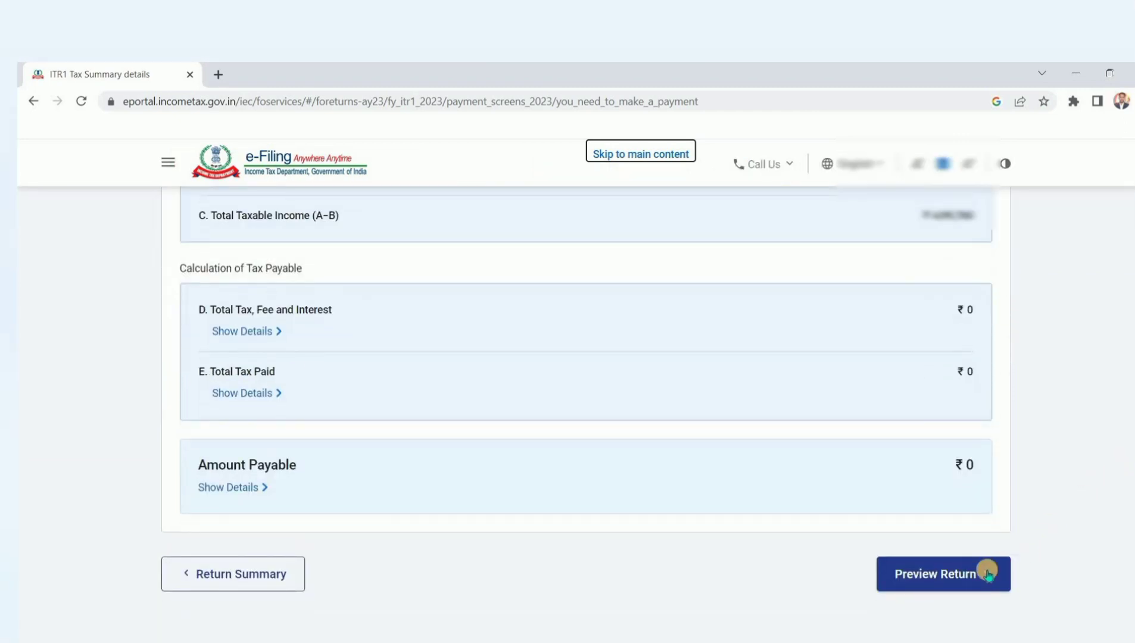
{"action": "left_click", "coordinate": [948, 573]}
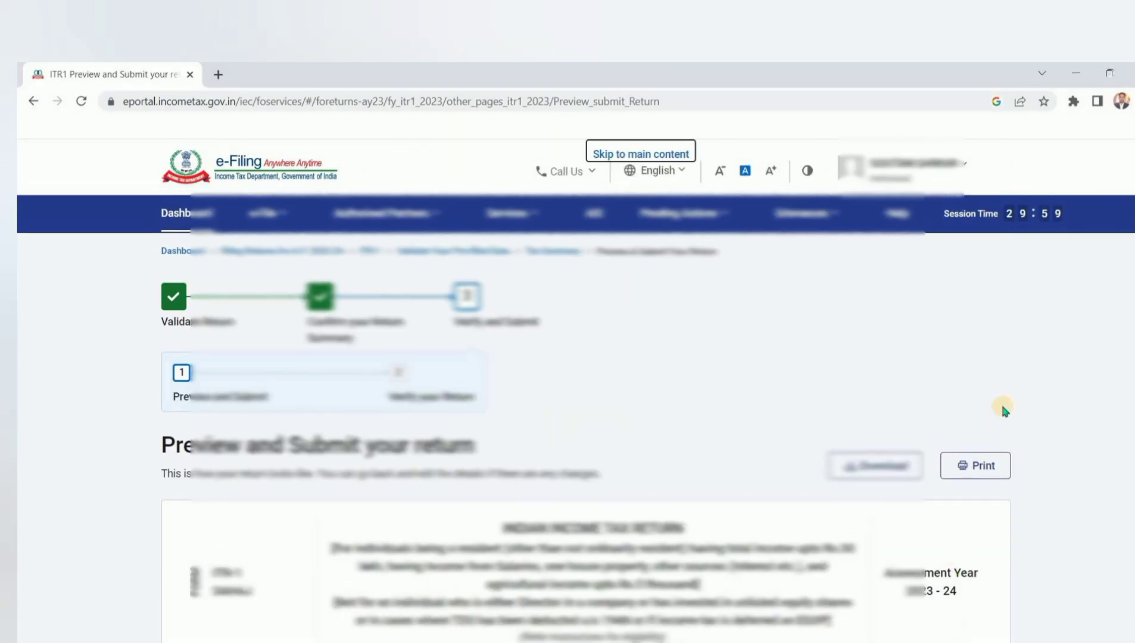
Step: Review the ITR-1 preview from the general information through Gross Total Income to the Part D computation of tax payable
{"action": "scroll", "coordinate": [586, 417], "scroll_direction": "down", "scroll_amount": 8}
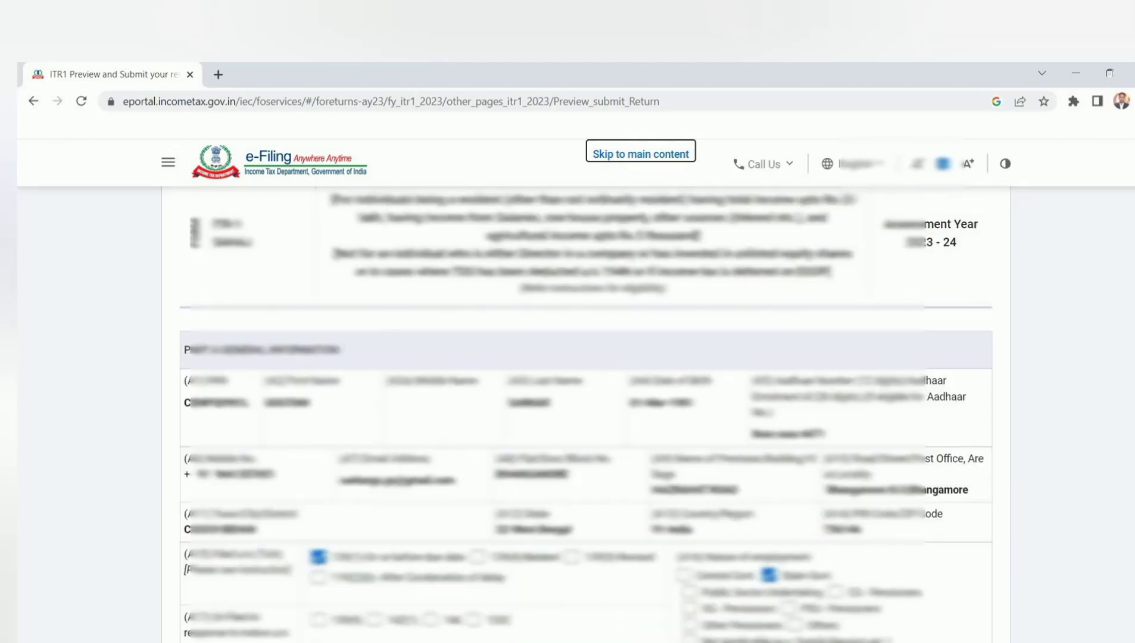
{"action": "scroll", "coordinate": [586, 417], "scroll_direction": "down", "scroll_amount": 2}
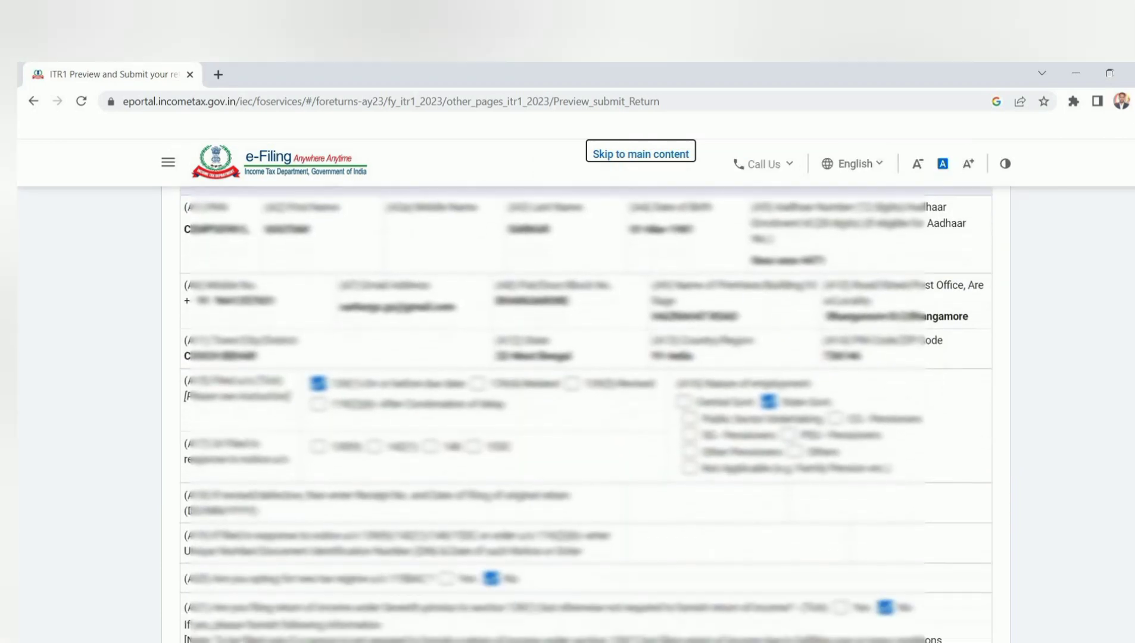
{"action": "scroll", "coordinate": [586, 416], "scroll_direction": "down", "scroll_amount": 3}
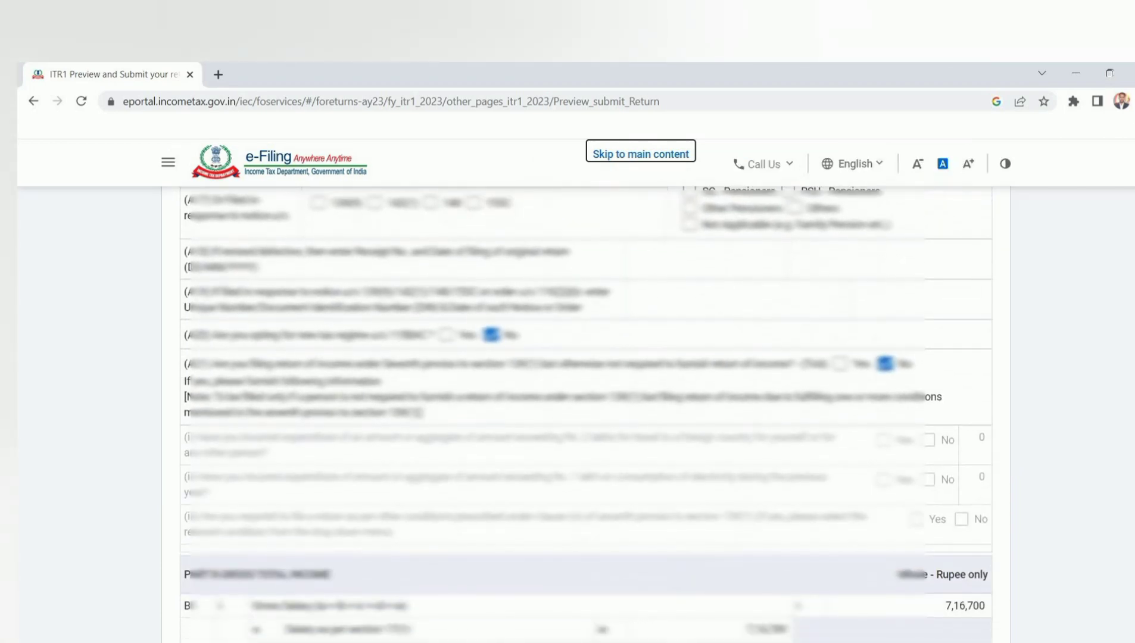
{"action": "scroll", "coordinate": [586, 416], "scroll_direction": "down", "scroll_amount": 6}
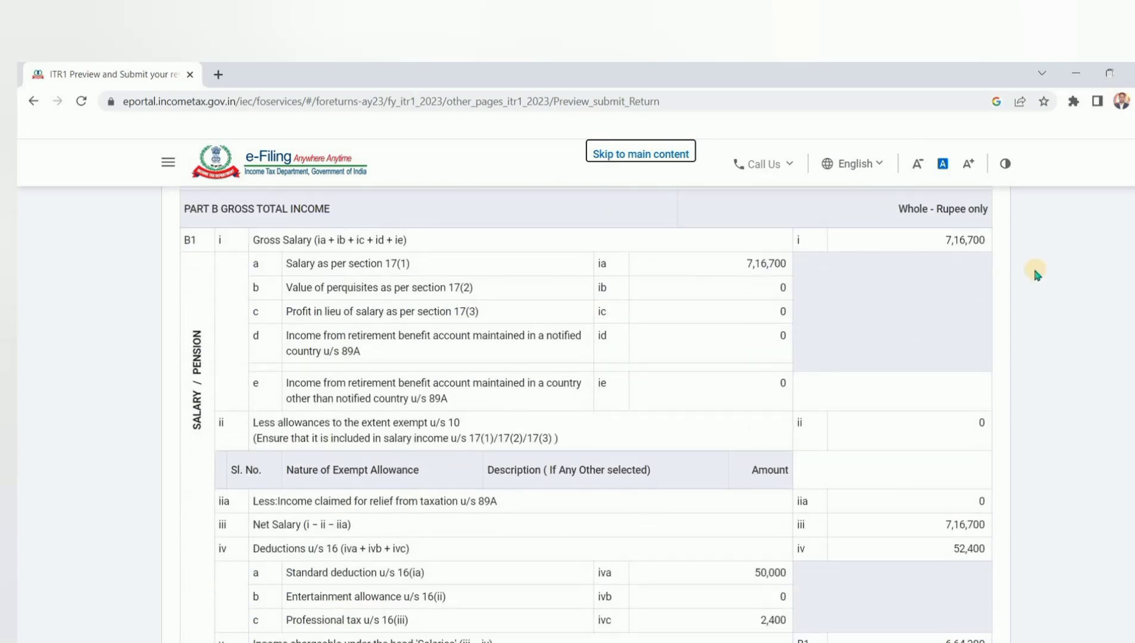
{"action": "scroll", "coordinate": [1054, 273], "scroll_direction": "down", "scroll_amount": 15}
{"action": "scroll", "coordinate": [586, 417], "scroll_direction": "down", "scroll_amount": 2}
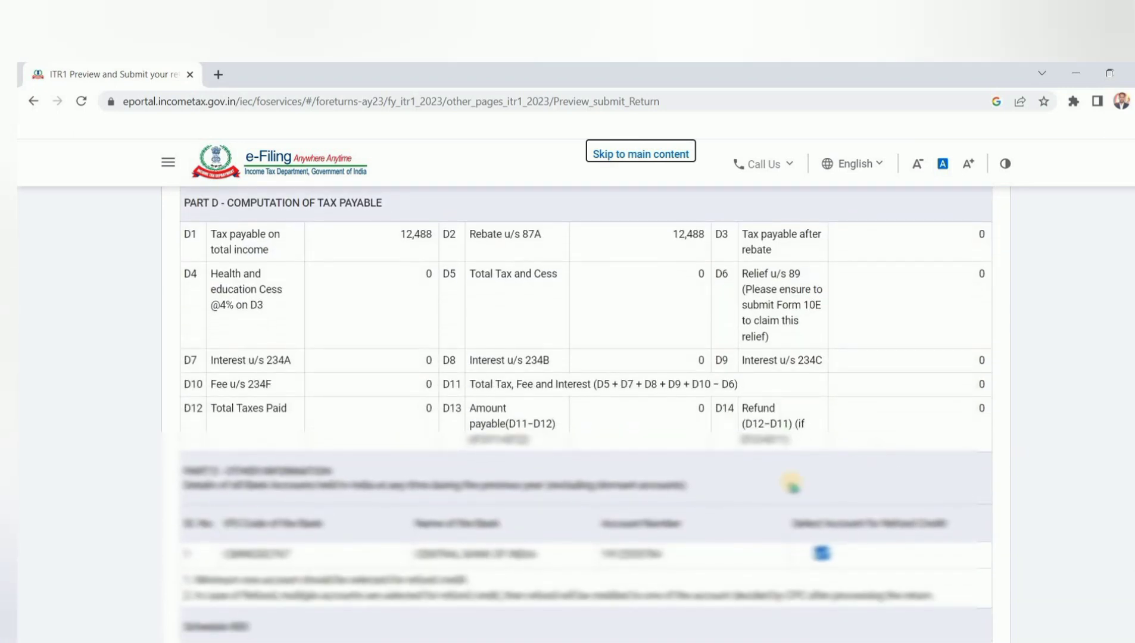
{"action": "scroll", "coordinate": [1005, 479], "scroll_direction": "up", "scroll_amount": 5}
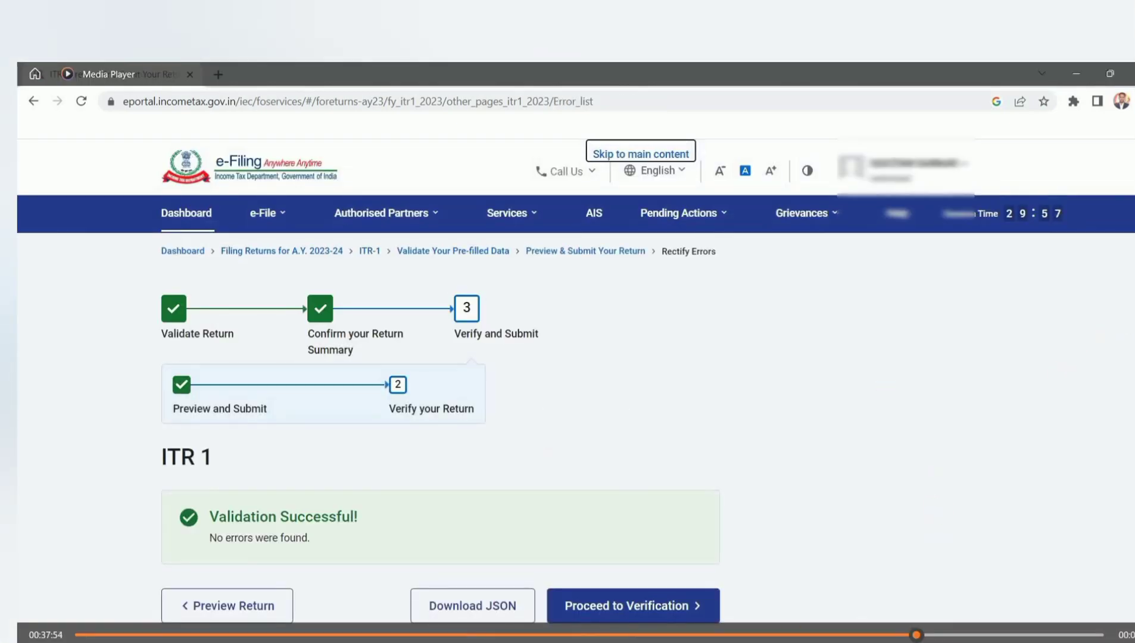
Step: Proceed to verification of the validated return and choose e-Verify Now as the verification method
{"action": "scroll", "coordinate": [1086, 368], "scroll_direction": "down", "scroll_amount": 1}
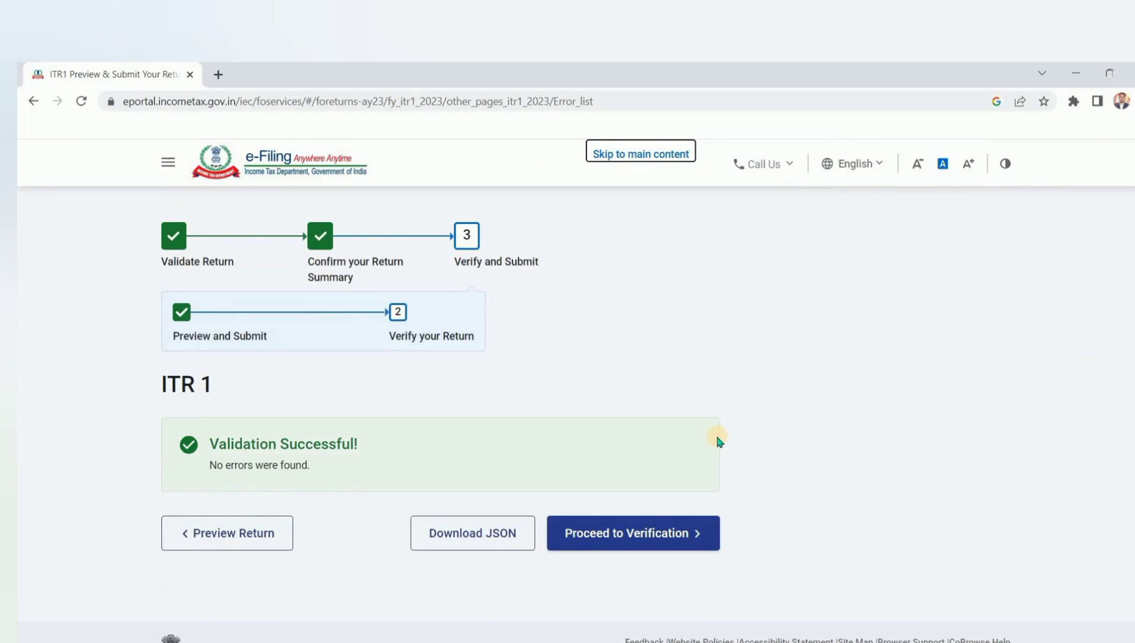
{"action": "left_click", "coordinate": [646, 534]}
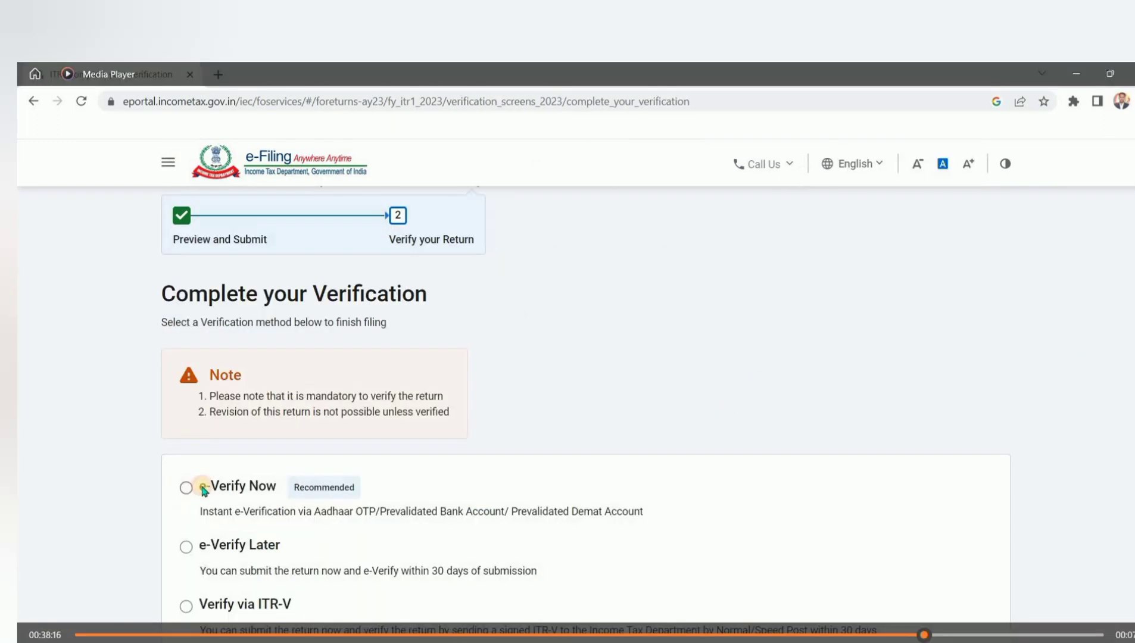
{"action": "left_click", "coordinate": [203, 488]}
{"action": "scroll", "coordinate": [567, 387], "scroll_direction": "down", "scroll_amount": 2}
{"action": "left_click", "coordinate": [963, 600]}
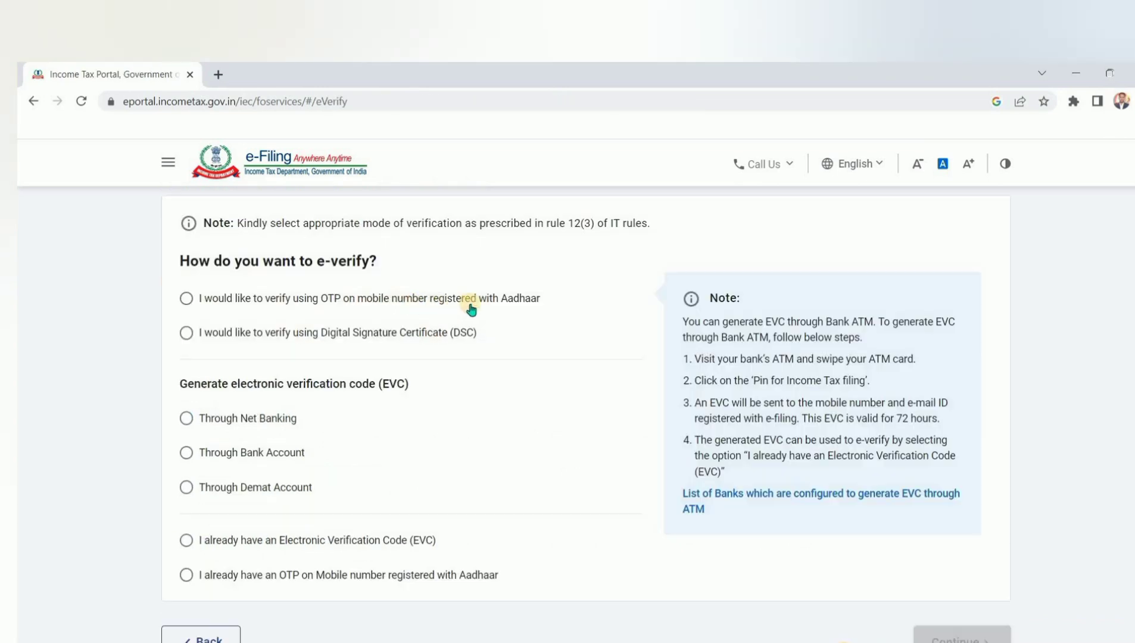
Step: Choose e-verification by OTP on the Aadhaar-registered mobile number, agree to validate the Aadhaar details and generate the OTP
{"action": "left_click", "coordinate": [186, 298]}
{"action": "left_click", "coordinate": [958, 634]}
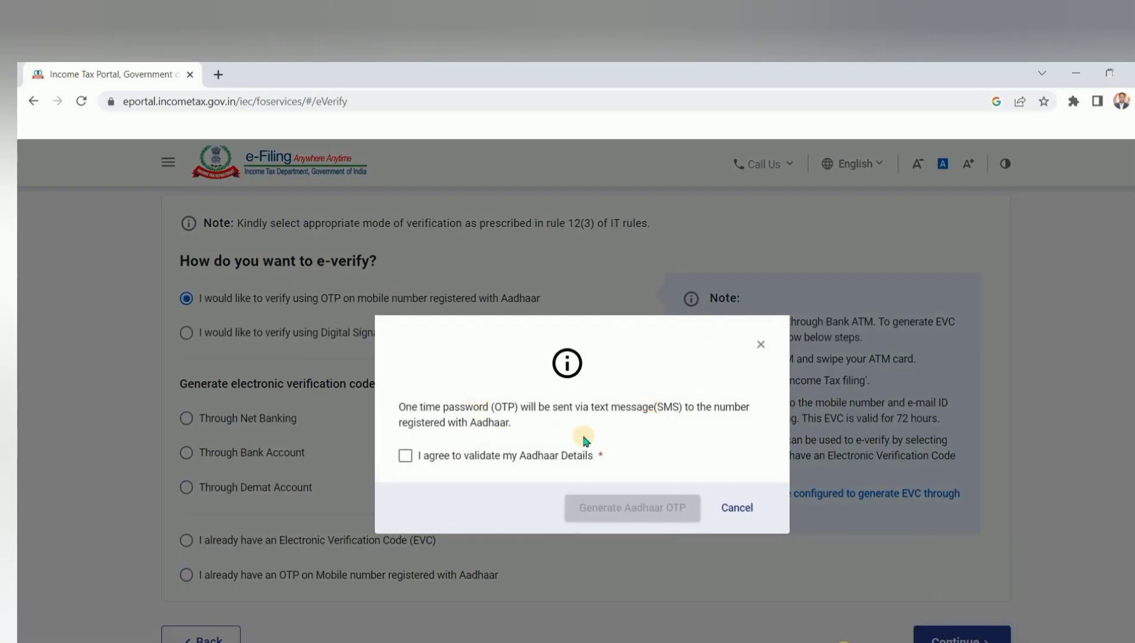
{"action": "left_click", "coordinate": [406, 457]}
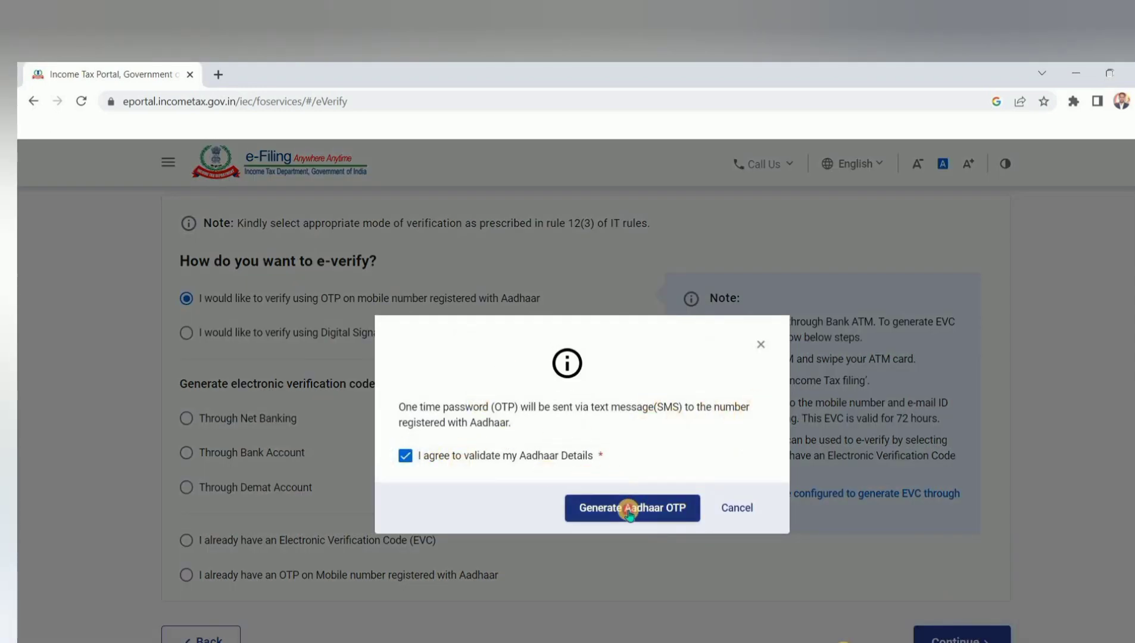
{"action": "left_click", "coordinate": [629, 509]}
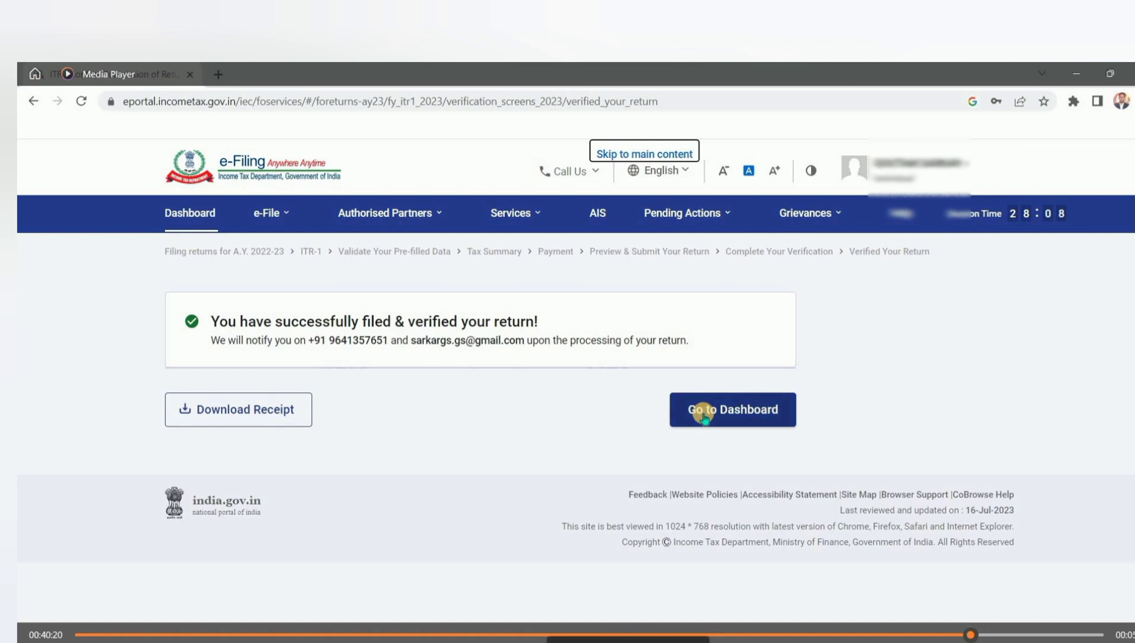
Step: Download the receipt of the filed return and check the Assessment Year 2023-24 filing status on the dashboard
{"action": "left_click", "coordinate": [253, 413]}
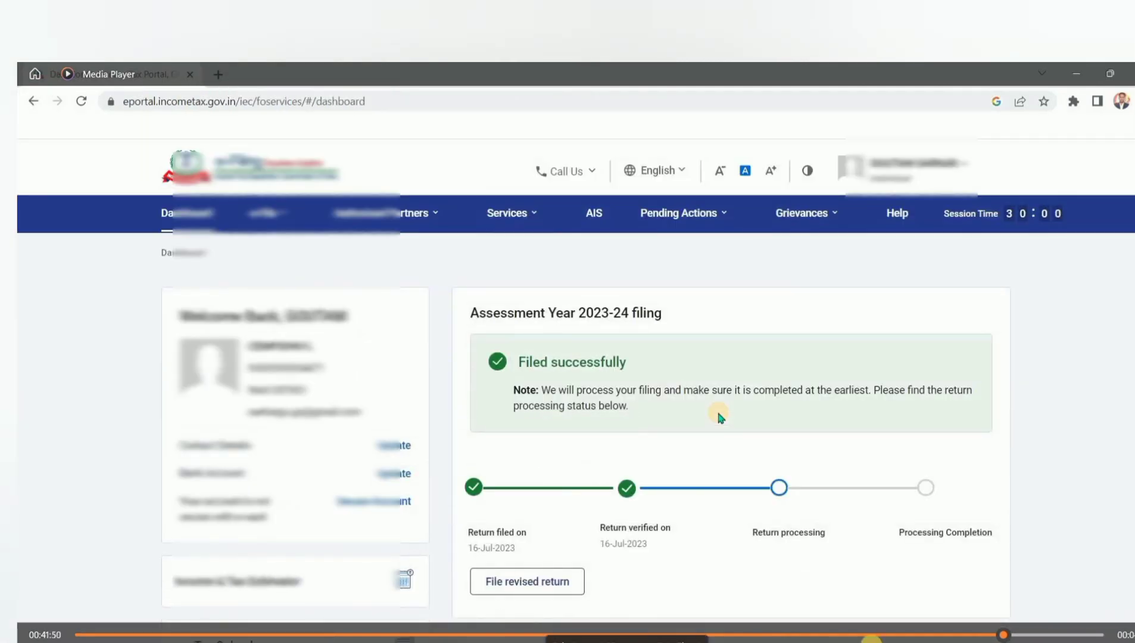
{"action": "scroll", "coordinate": [718, 415], "scroll_direction": "down", "scroll_amount": 3}
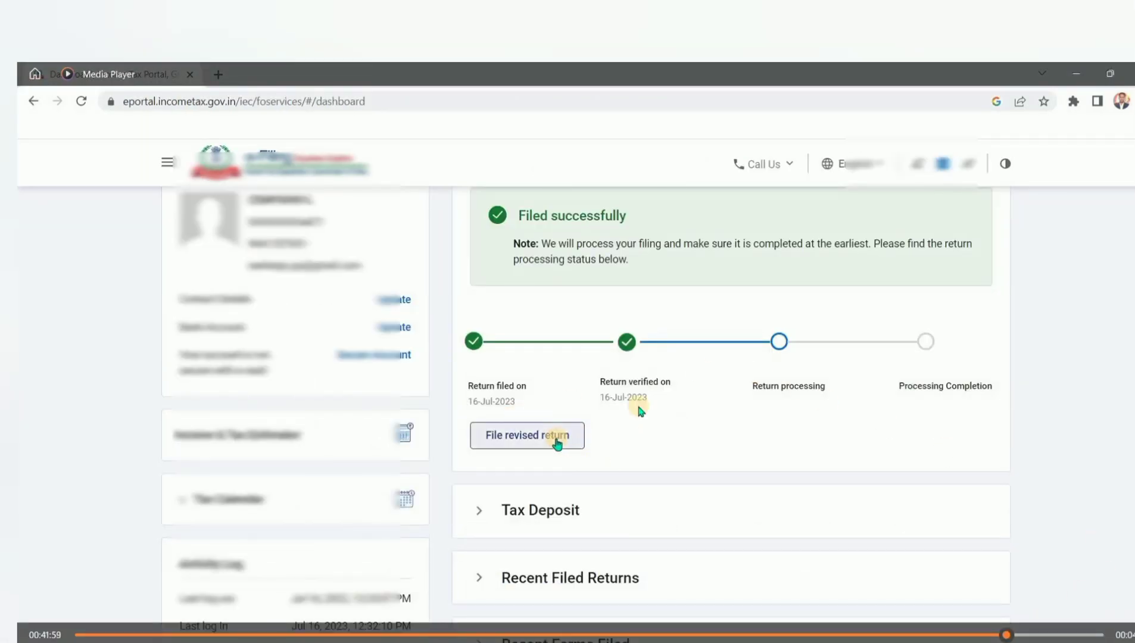